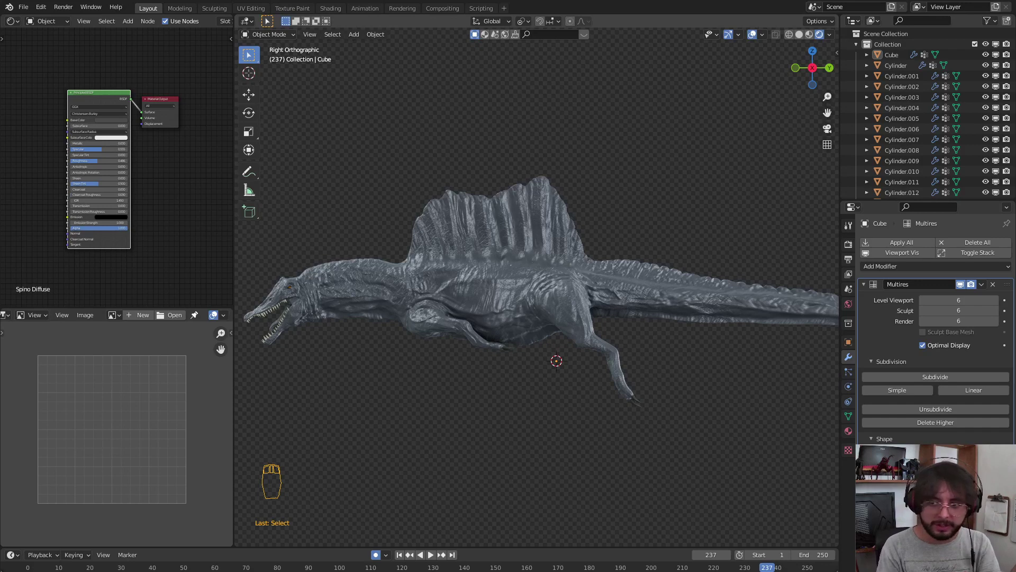
pyautogui.click(504, 322)
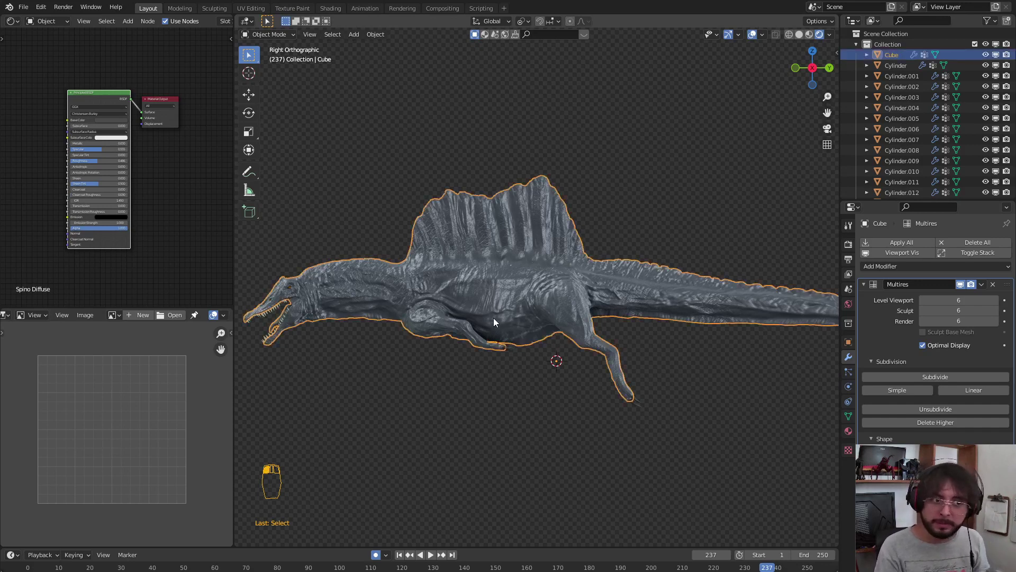
pyautogui.keyDown('shift'); pyautogui.moveTo(494, 318); pyautogui.dragTo(521, 325, button='middle'); pyautogui.keyUp('shift')
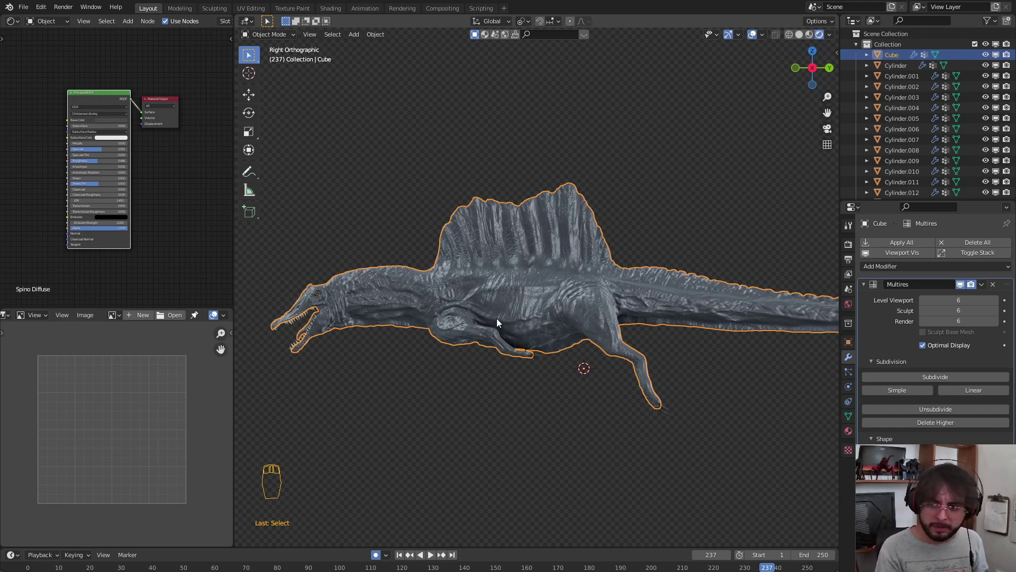
pyautogui.click(362, 397)
pyautogui.keyDown('shift'); pyautogui.moveTo(358, 288); pyautogui.dragTo(415, 289, button='middle'); pyautogui.keyUp('shift')
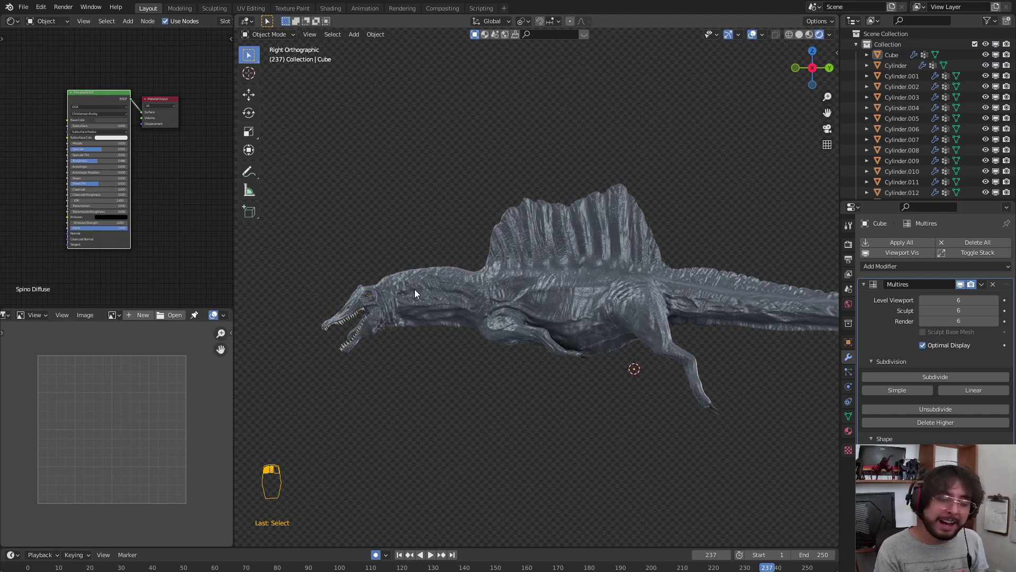
pyautogui.keyDown('shift'); pyautogui.moveTo(478, 356); pyautogui.dragTo(444, 348, button='middle'); pyautogui.keyUp('shift')
# Step: Select the dinosaur body and switch the viewport to material preview shading
pyautogui.click(487, 322)
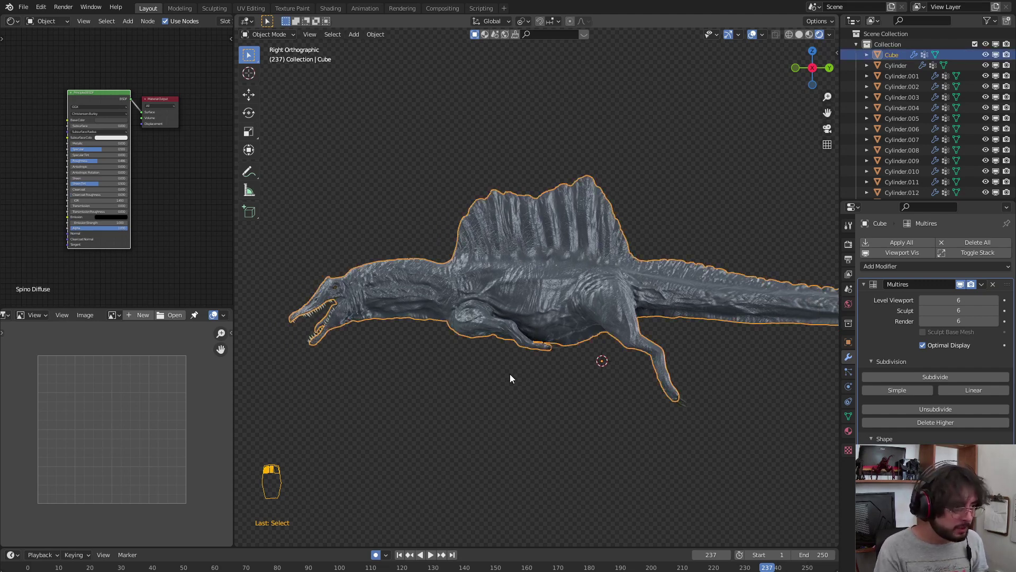
pyautogui.moveTo(556, 374)
pyautogui.keyDown('shift'); pyautogui.mouseDown(button='middle')
pyautogui.moveTo(508, 342)
pyautogui.moveTo(592, 325)
pyautogui.moveTo(671, 325)
pyautogui.mouseUp(button='middle'); pyautogui.keyUp('shift')
pyautogui.scroll(1, 535, 319)
pyautogui.click(809, 34)
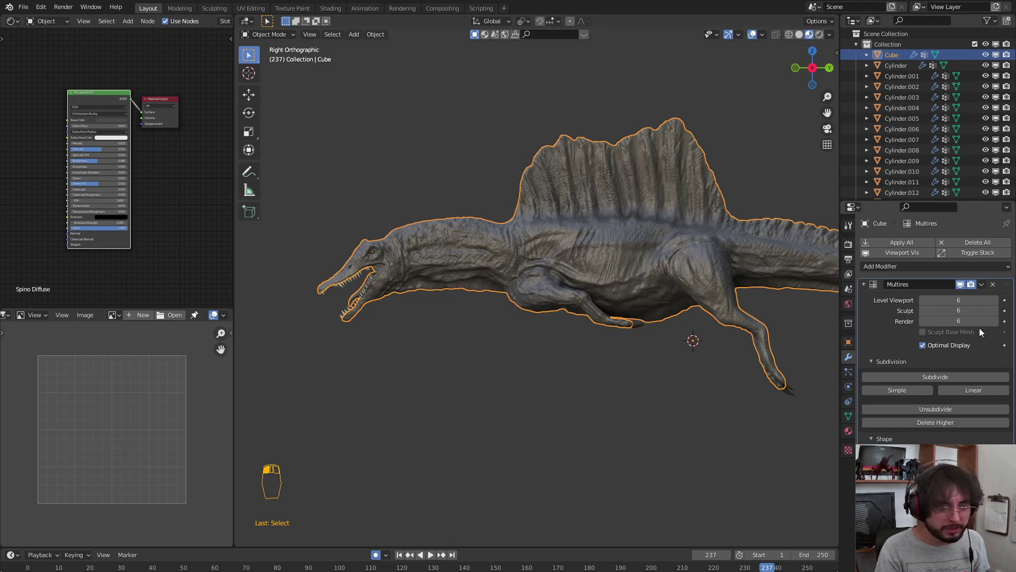
# Step: Examine the model's topology in wireframe shading, then restore material preview shading
pyautogui.click(790, 34)
pyautogui.click(747, 85)
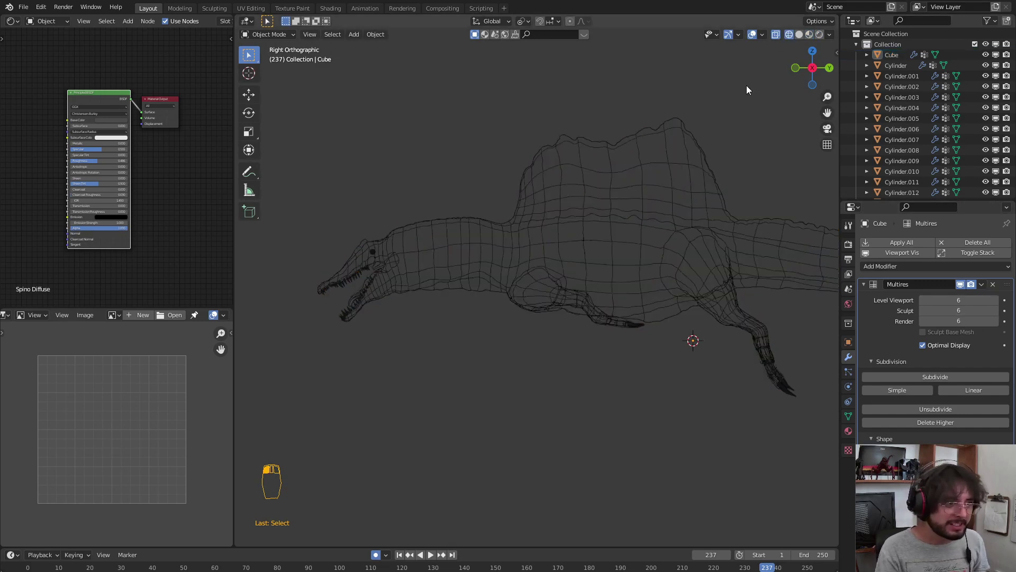
pyautogui.click(809, 34)
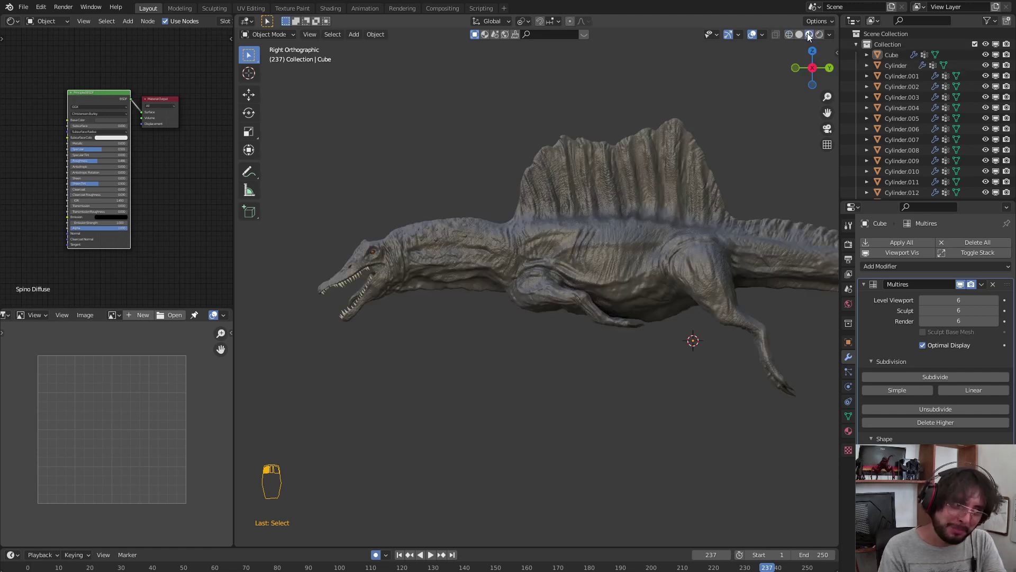
# Step: Select the dinosaur body, enter Edit Mode and clear the vertex selection
pyautogui.click(675, 184)
pyautogui.moveTo(662, 284); pyautogui.dragTo(577, 328, button='middle')
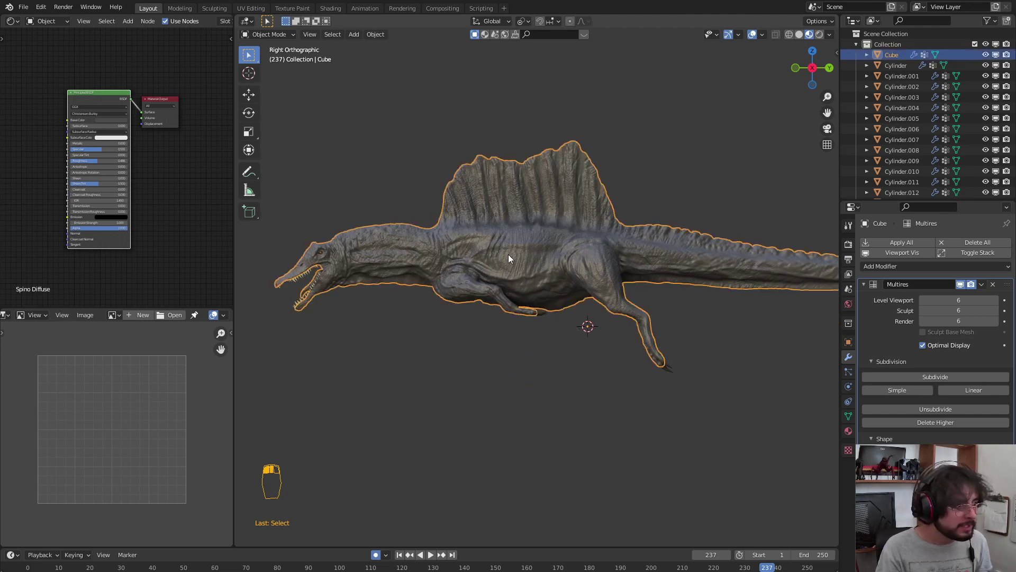
pyautogui.keyDown('shift'); pyautogui.moveTo(511, 286); pyautogui.dragTo(537, 315, button='middle'); pyautogui.keyUp('shift')
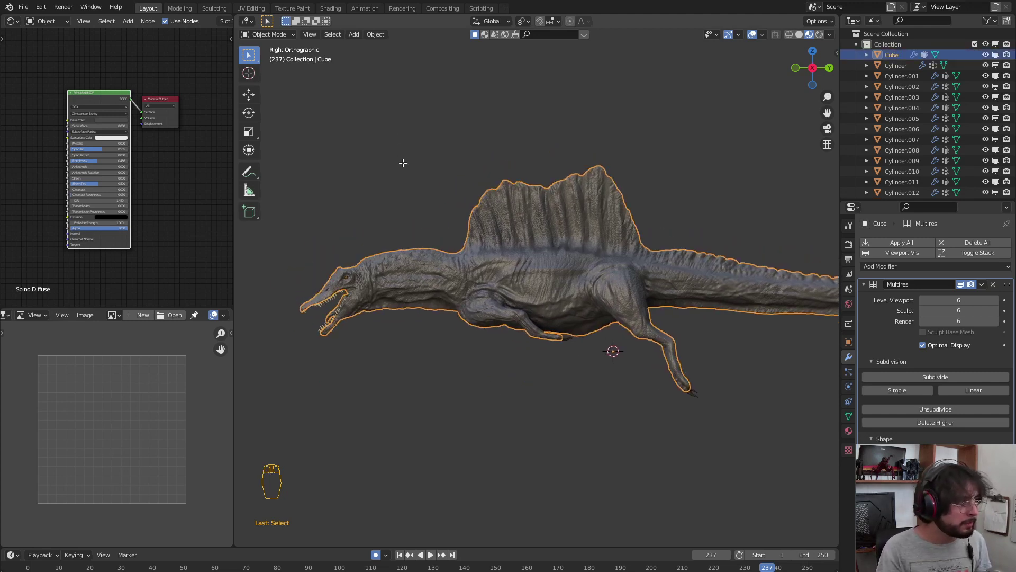
pyautogui.press('Tab')
pyautogui.click(491, 34)
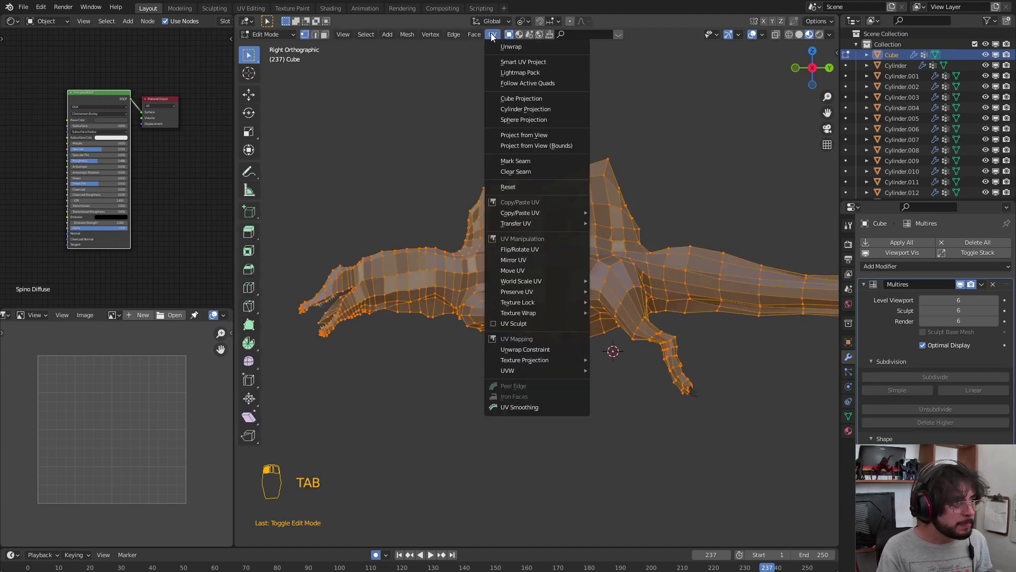
pyautogui.click(407, 216)
# Step: Select the vertical edge loop at the base of the neck and add the loop at the base of the tail
pyautogui.scroll(4, 438, 248)
pyautogui.scroll(-2, 440, 274)
pyautogui.keyDown('shift'); pyautogui.moveTo(545, 268); pyautogui.dragTo(561, 292, button='middle'); pyautogui.keyUp('shift')
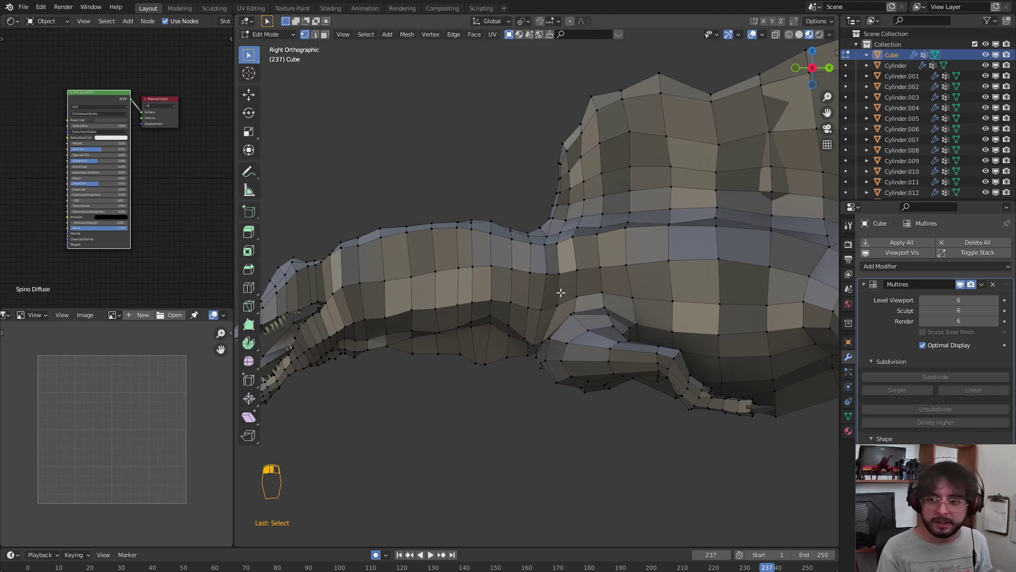
pyautogui.keyDown('alt'); pyautogui.click(531, 286); pyautogui.keyUp('alt')
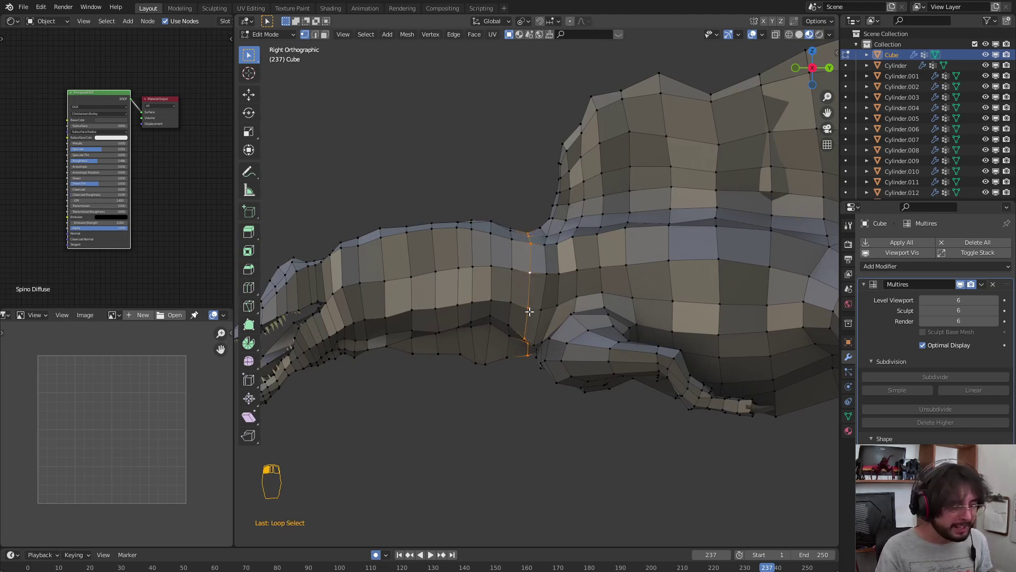
pyautogui.keyDown('shift'); pyautogui.moveTo(598, 313); pyautogui.dragTo(396, 318, button='middle'); pyautogui.keyUp('shift')
pyautogui.keyDown('shift'); pyautogui.moveTo(678, 325); pyautogui.dragTo(553, 335, button='middle'); pyautogui.keyUp('shift')
pyautogui.keyDown('alt'); pyautogui.click(607, 286); pyautogui.keyUp('alt')
pyautogui.hotkey('ctrl', 'z')
pyautogui.keyDown('alt'); pyautogui.click(637, 297); pyautogui.keyUp('alt')
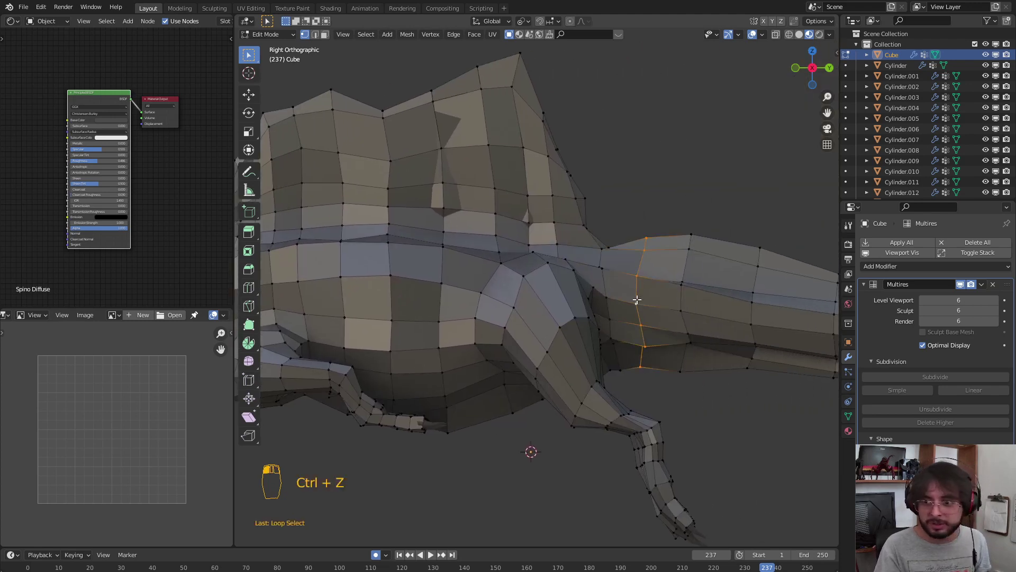
# Step: Add the edge loops around the tops of the front and hind legs to the neck and tail loop selection
pyautogui.keyDown('ctrl'); pyautogui.scroll(4, 590, 305); pyautogui.keyUp('ctrl')
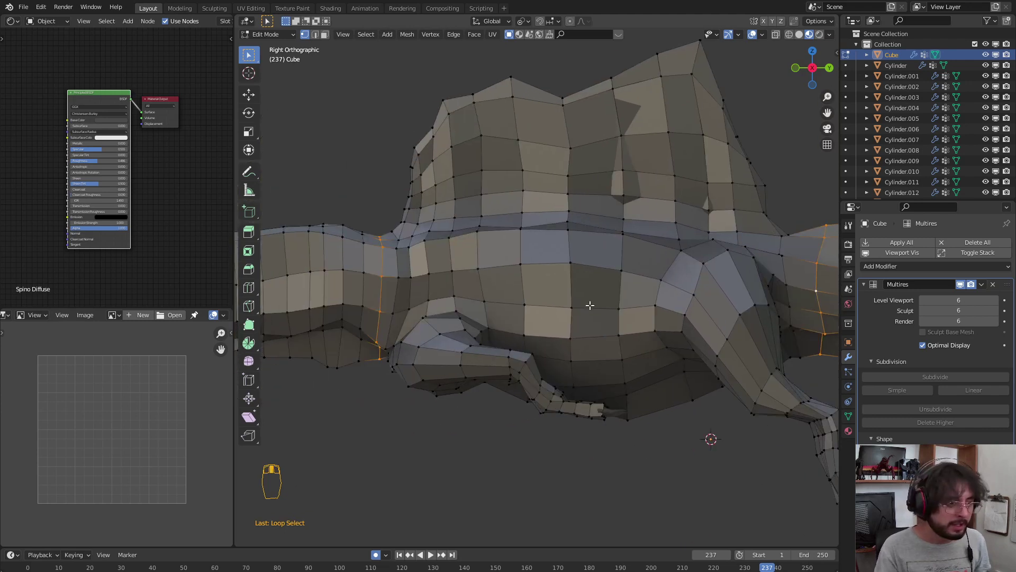
pyautogui.keyDown('shift'); pyautogui.moveTo(577, 308); pyautogui.dragTo(575, 313, button='middle'); pyautogui.keyUp('shift')
pyautogui.keyDown('shift'); pyautogui.moveTo(392, 343); pyautogui.dragTo(489, 361, button='middle'); pyautogui.keyUp('shift')
pyautogui.keyDown('shift'); pyautogui.moveTo(592, 395); pyautogui.dragTo(565, 359, button='middle'); pyautogui.keyUp('shift')
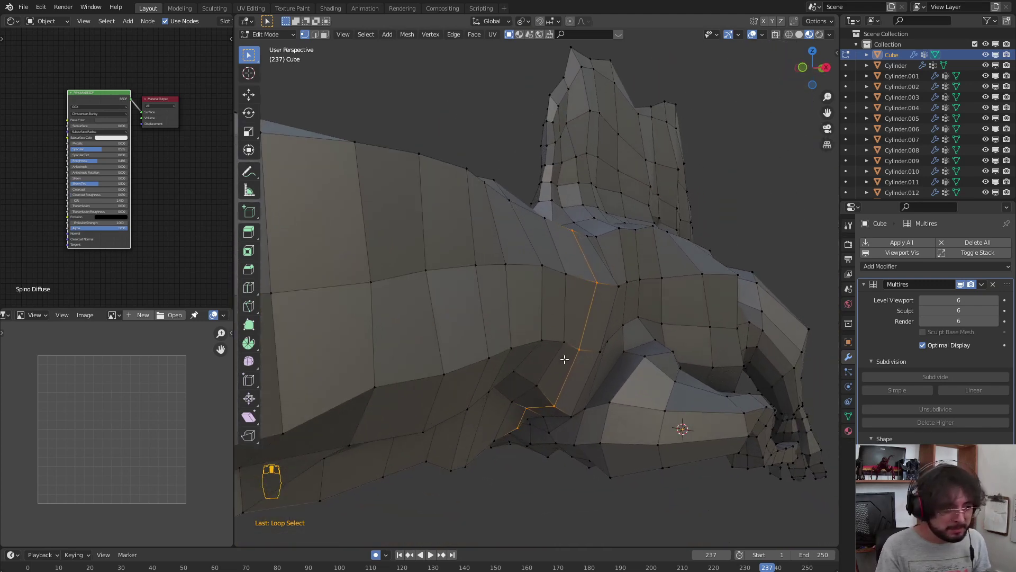
pyautogui.moveTo(605, 391); pyautogui.dragTo(581, 363, button='middle')
pyautogui.moveTo(642, 368); pyautogui.dragTo(613, 302, button='middle')
pyautogui.moveTo(532, 247); pyautogui.dragTo(654, 450, button='middle')
pyautogui.scroll(-4, 554, 409)
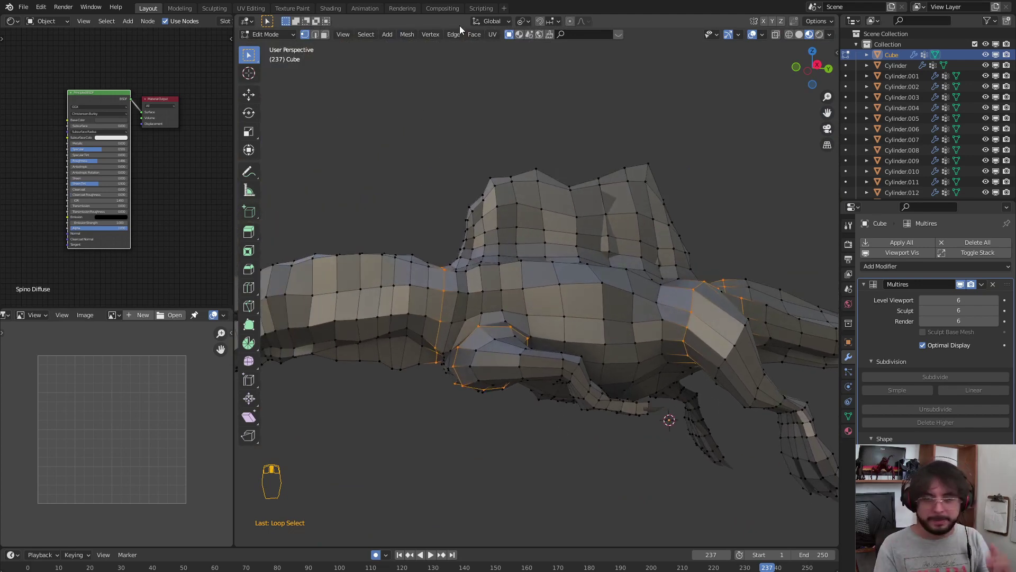
# Step: Mark the selected neck, tail and leg edge loops as UV seams and clear the selection
pyautogui.moveTo(622, 269); pyautogui.dragTo(477, 363, button='middle')
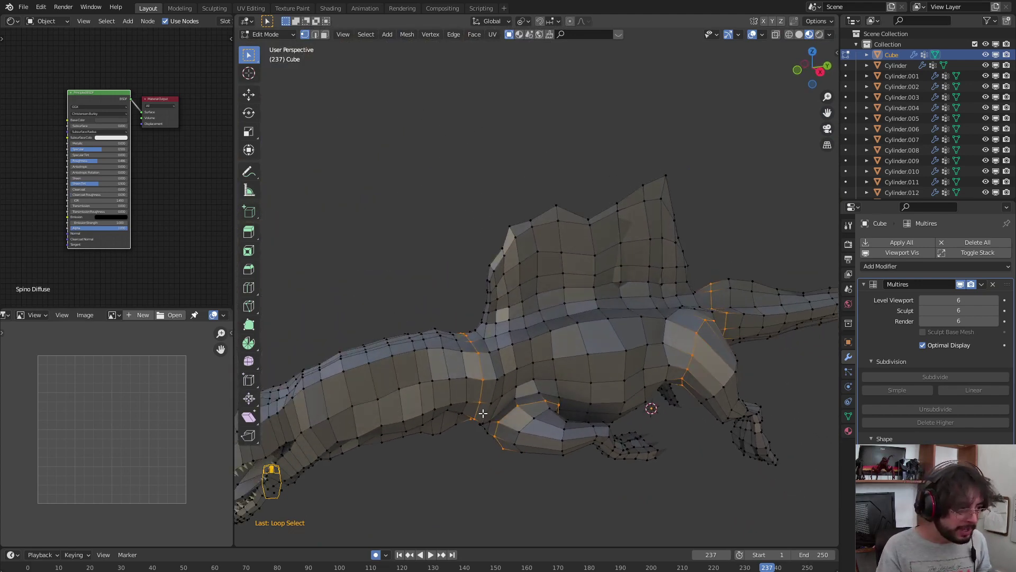
pyautogui.moveTo(559, 400); pyautogui.dragTo(465, 415, button='middle')
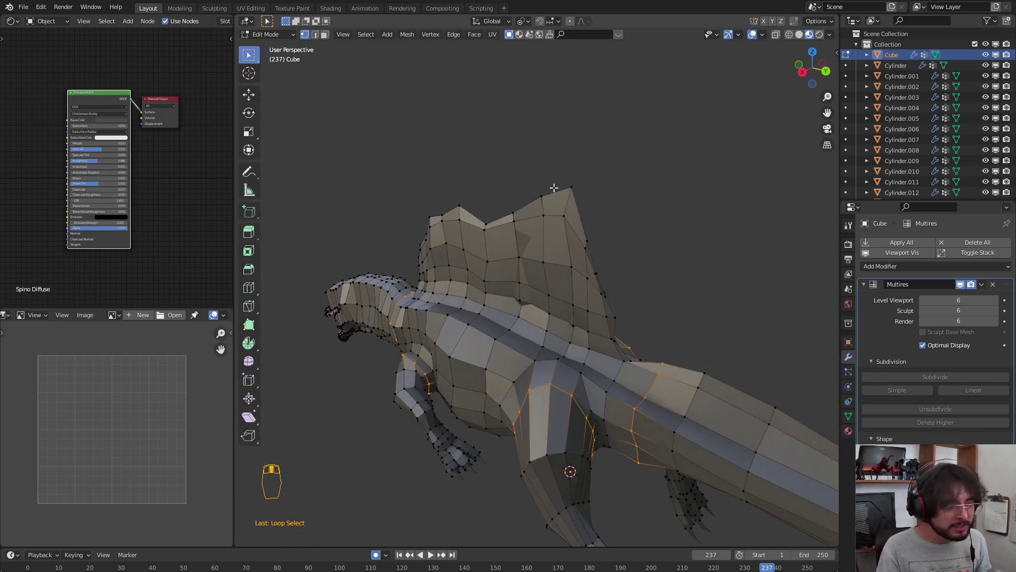
pyautogui.click(495, 34)
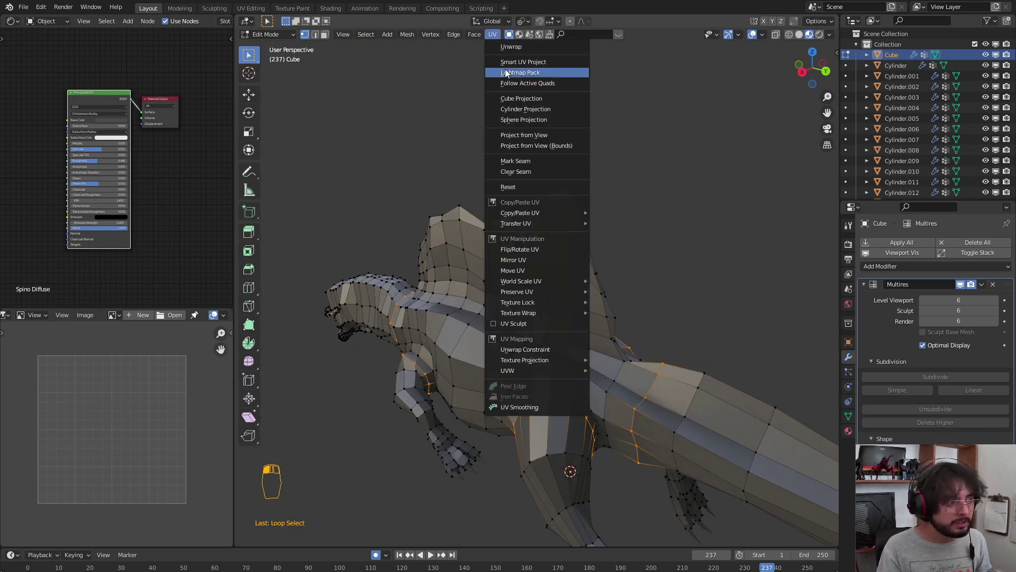
pyautogui.click(535, 161)
pyautogui.moveTo(510, 316); pyautogui.dragTo(581, 303, button='middle')
pyautogui.click(436, 227)
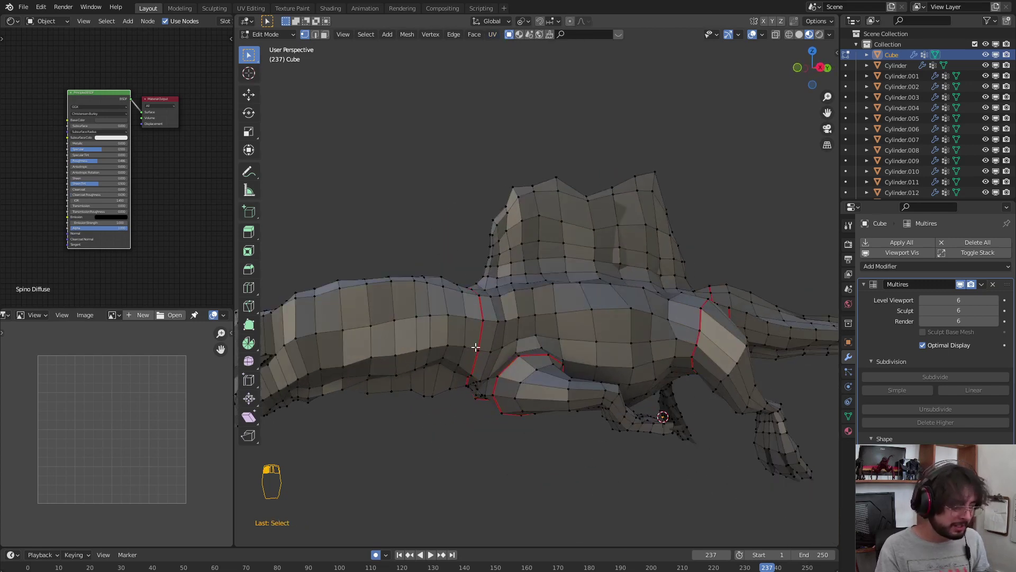
# Step: Unwrap the entire body mesh with Smart UV Project using a 66° angle limit and 0.000 island margin
pyautogui.moveTo(476, 347); pyautogui.dragTo(546, 382, button='middle')
pyautogui.press('a')
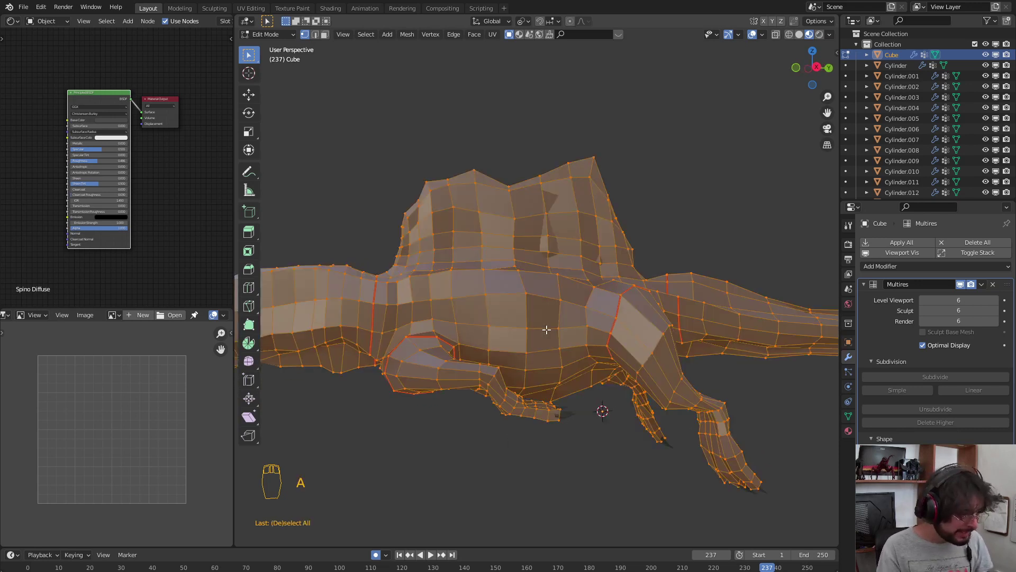
pyautogui.press('u')
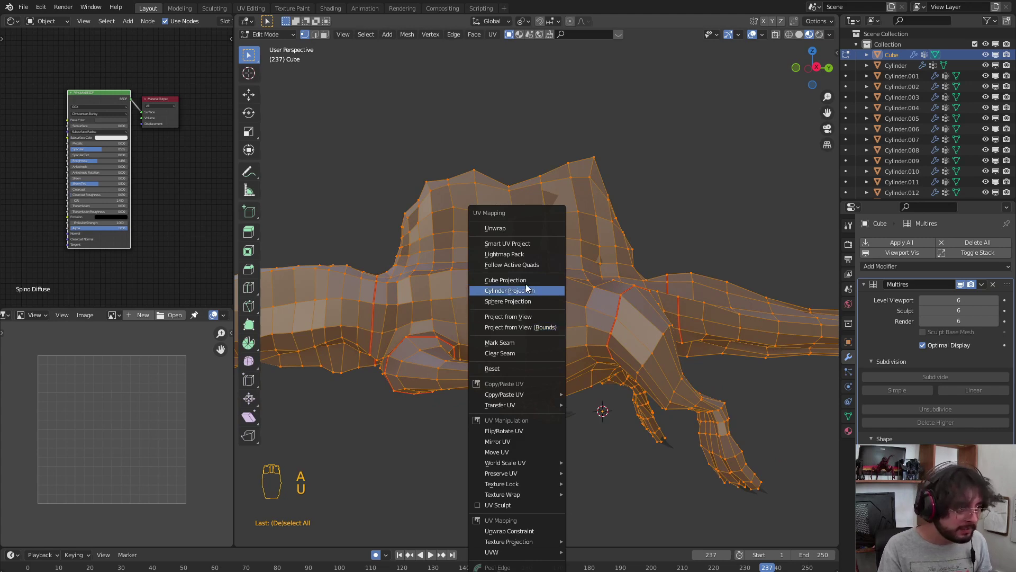
pyautogui.click(520, 243)
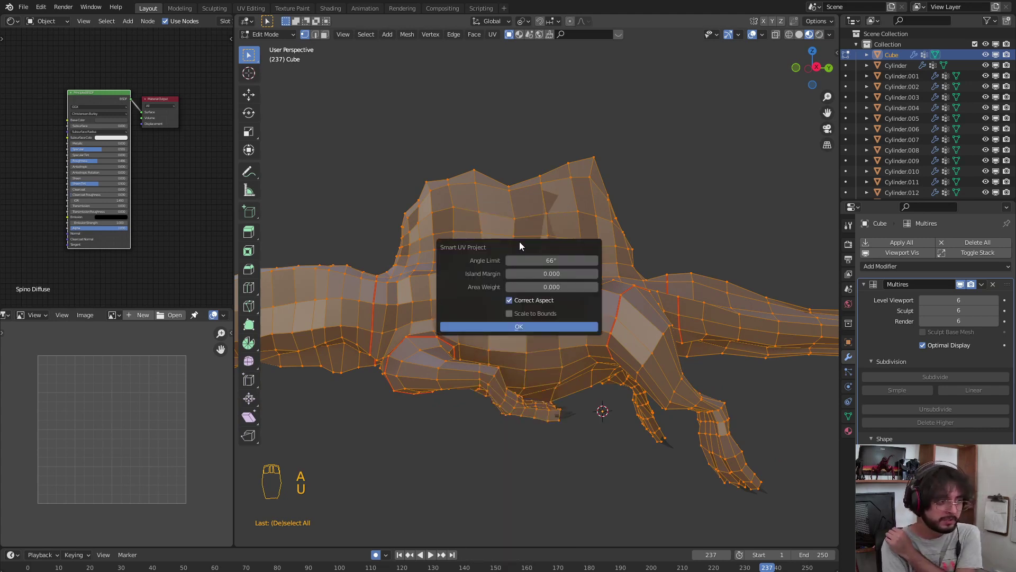
pyautogui.click(561, 326)
# Step: Change the empty image editor to the UV Editor to display the body's UV layout
pyautogui.moveTo(630, 386); pyautogui.dragTo(660, 382, button='middle')
pyautogui.moveTo(13, 313); pyautogui.dragTo(23, 313, button='middle')
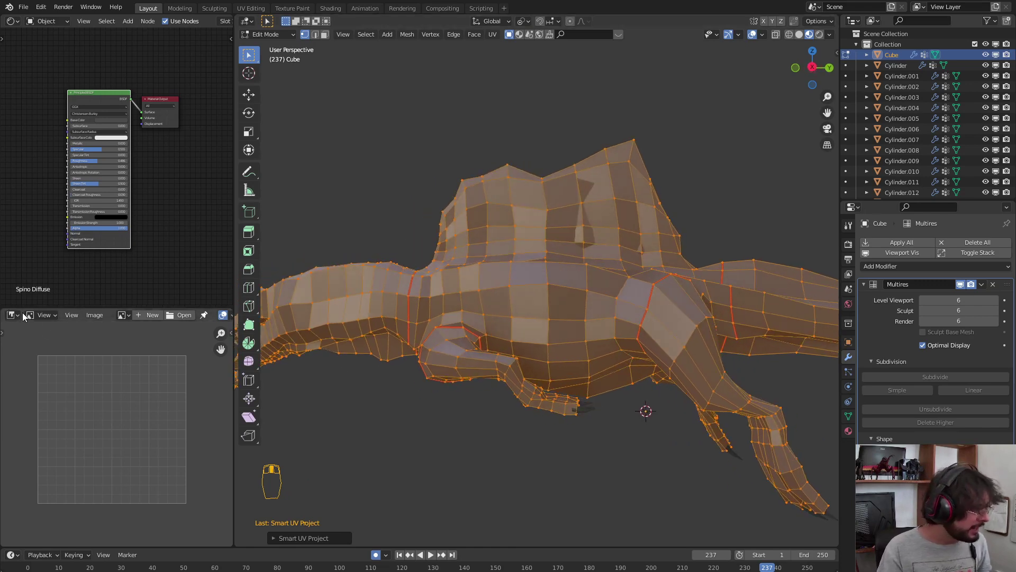
pyautogui.click(19, 315)
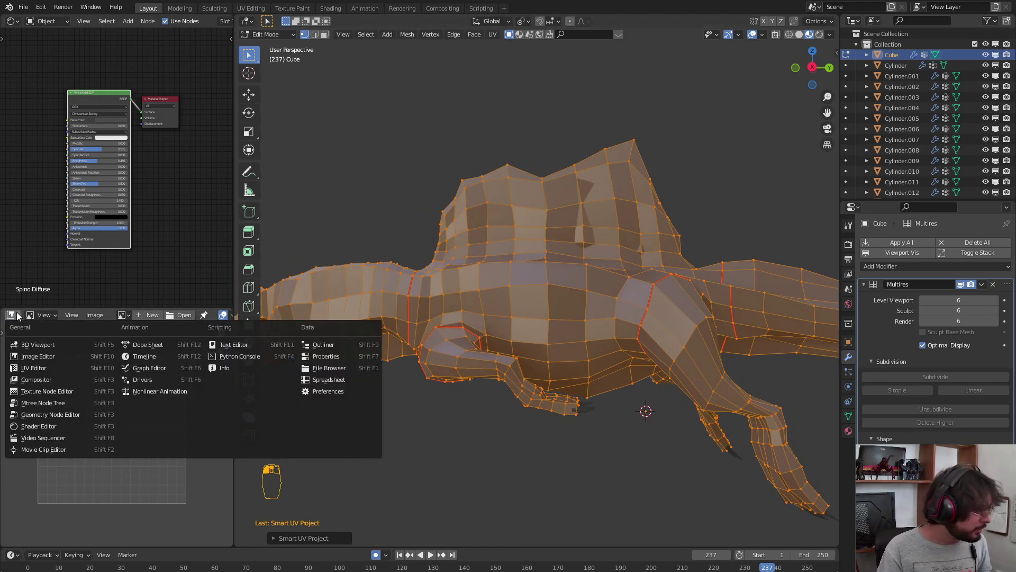
pyautogui.click(42, 369)
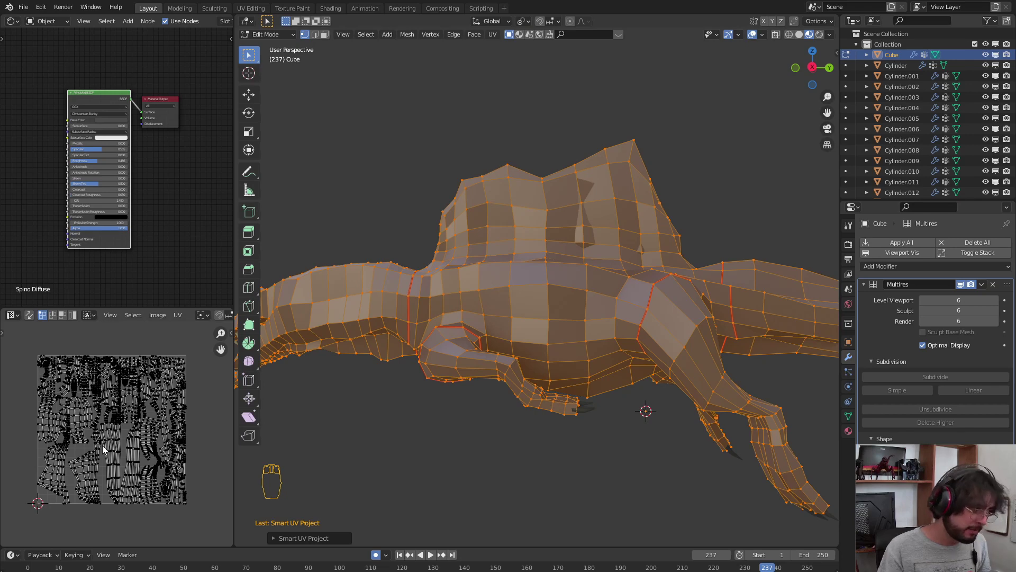
# Step: Return to Object Mode and reselect the dinosaur body in the right orthographic view
pyautogui.click(505, 423)
pyautogui.scroll(-2, 505, 423)
pyautogui.keyDown('shift'); pyautogui.scroll(1, 505, 424); pyautogui.keyUp('shift')
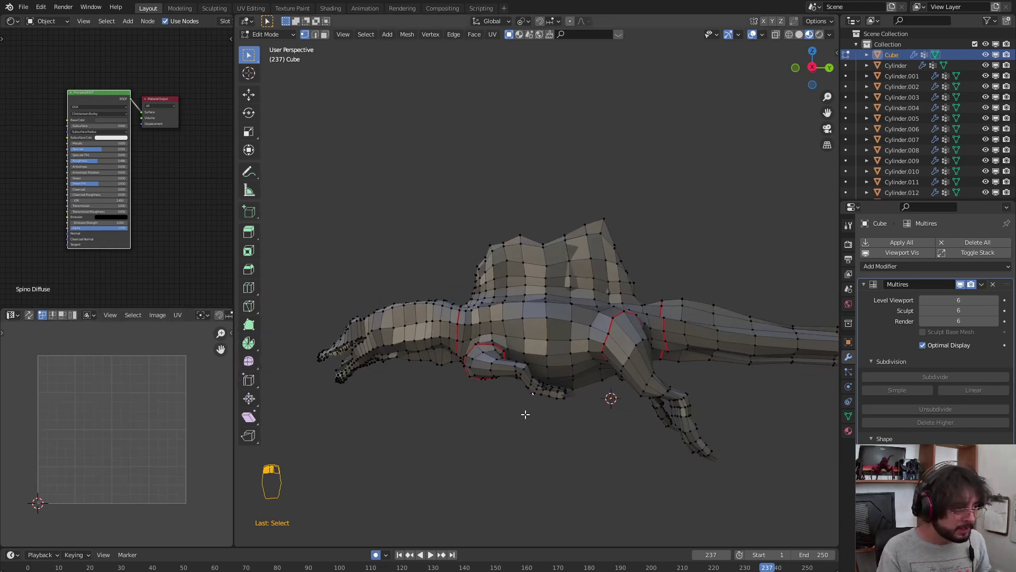
pyautogui.hotkey('ctrl', 'Tab')
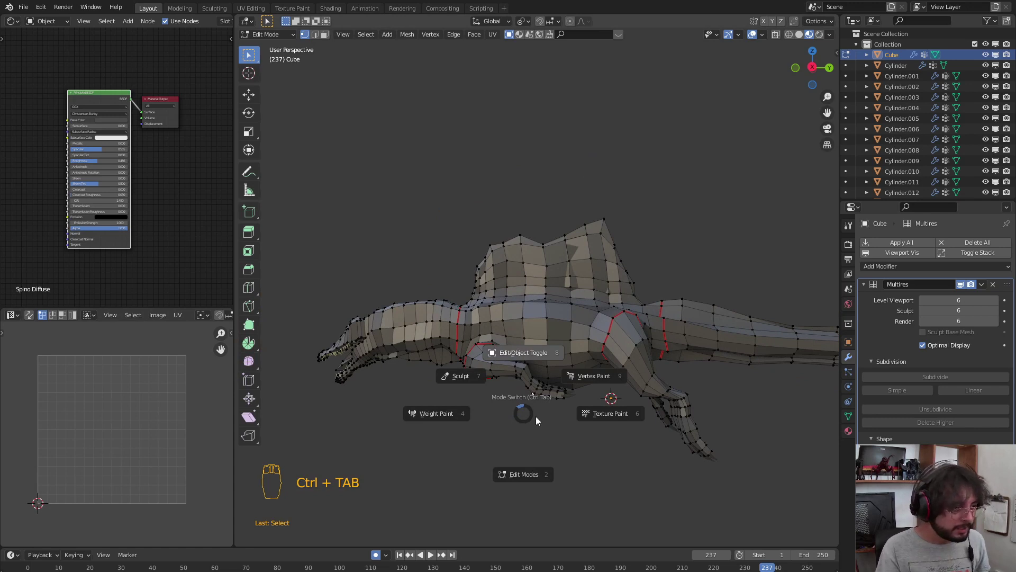
pyautogui.click(513, 206)
pyautogui.moveTo(758, 255); pyautogui.dragTo(683, 293, button='middle')
pyautogui.press('KP_3')
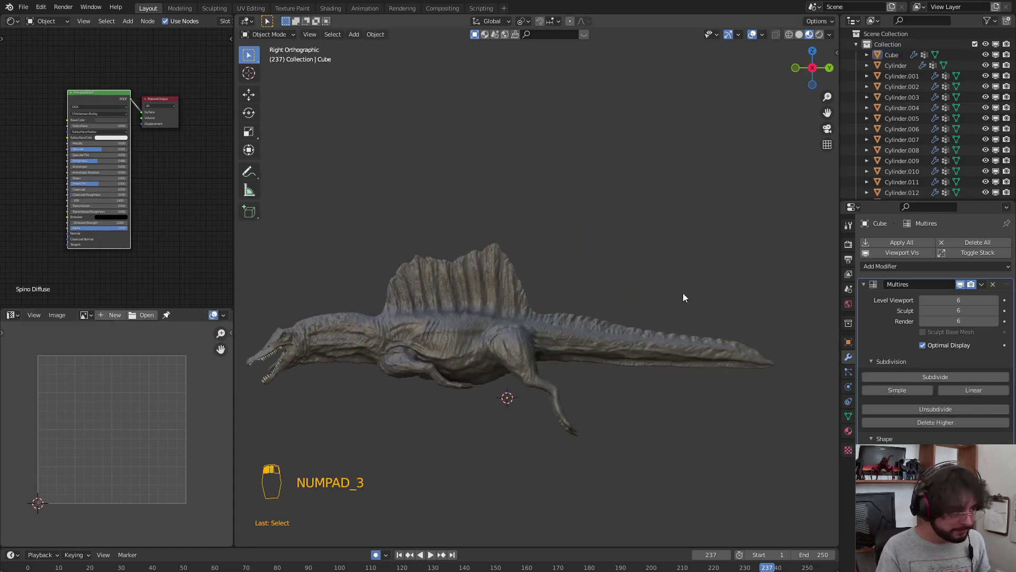
pyautogui.keyDown('shift'); pyautogui.moveTo(467, 378); pyautogui.dragTo(539, 360, button='middle'); pyautogui.keyUp('shift')
pyautogui.click(539, 360)
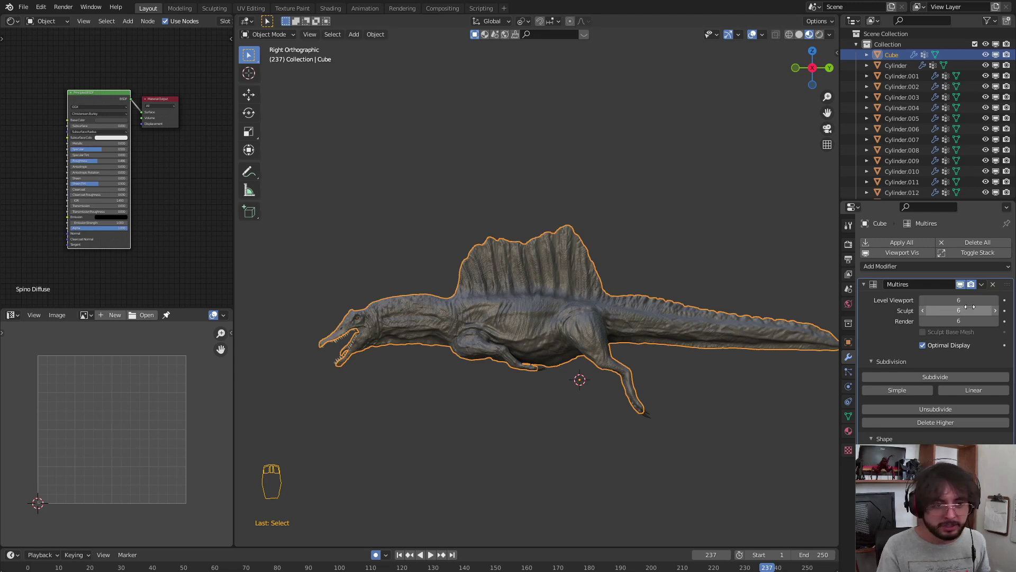
# Step: Set the scene's render engine to Cycles
pyautogui.click(850, 244)
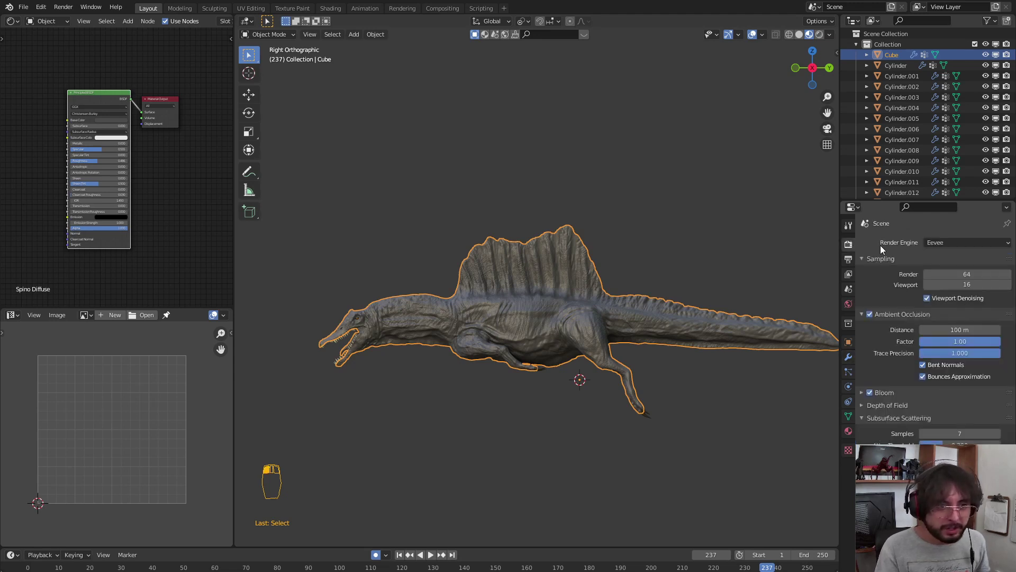
pyautogui.click(938, 243)
pyautogui.click(942, 280)
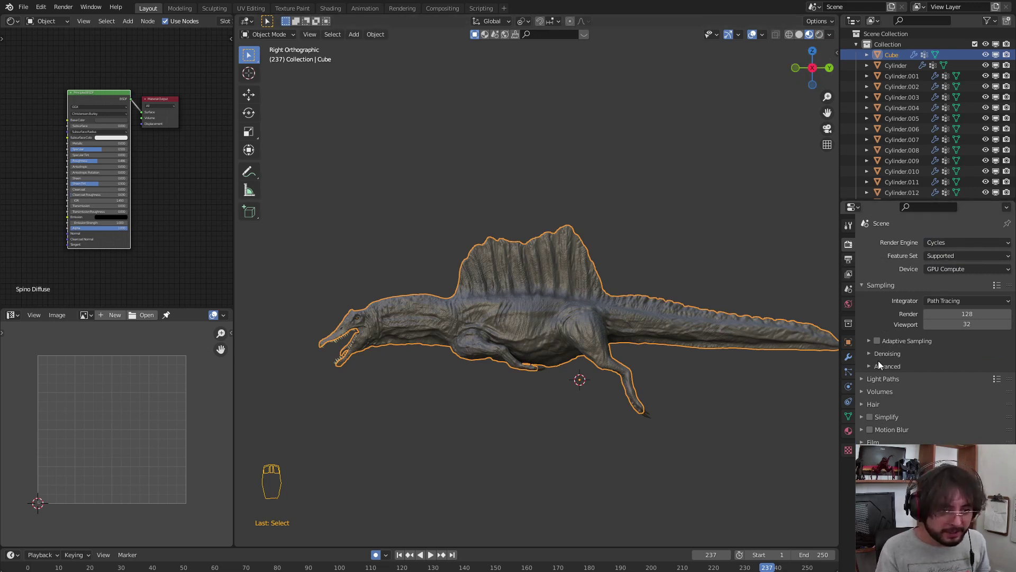
# Step: Set the bake type to Normal in the Cycles bake settings
pyautogui.scroll(-7, 887, 288)
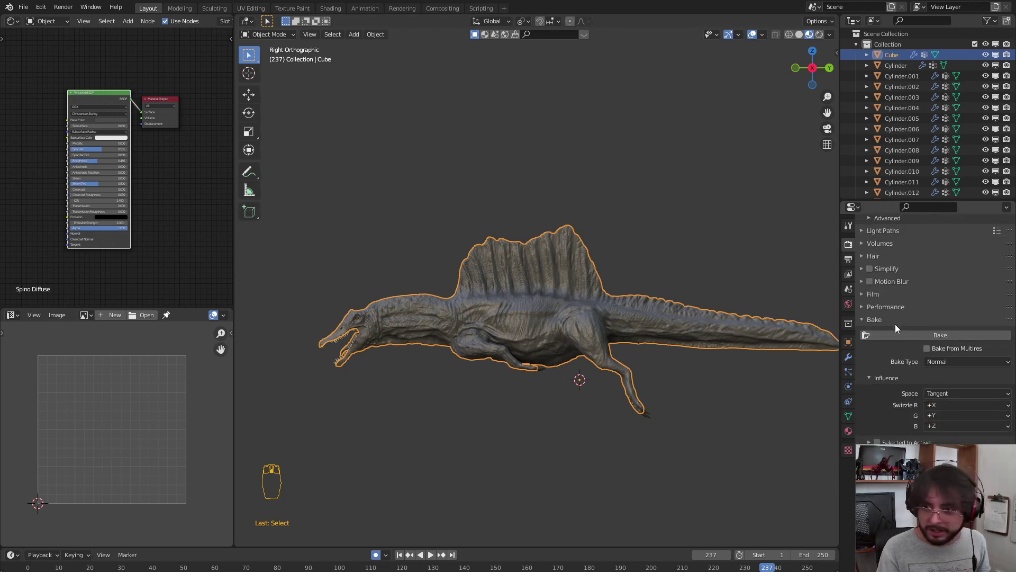
pyautogui.click(937, 362)
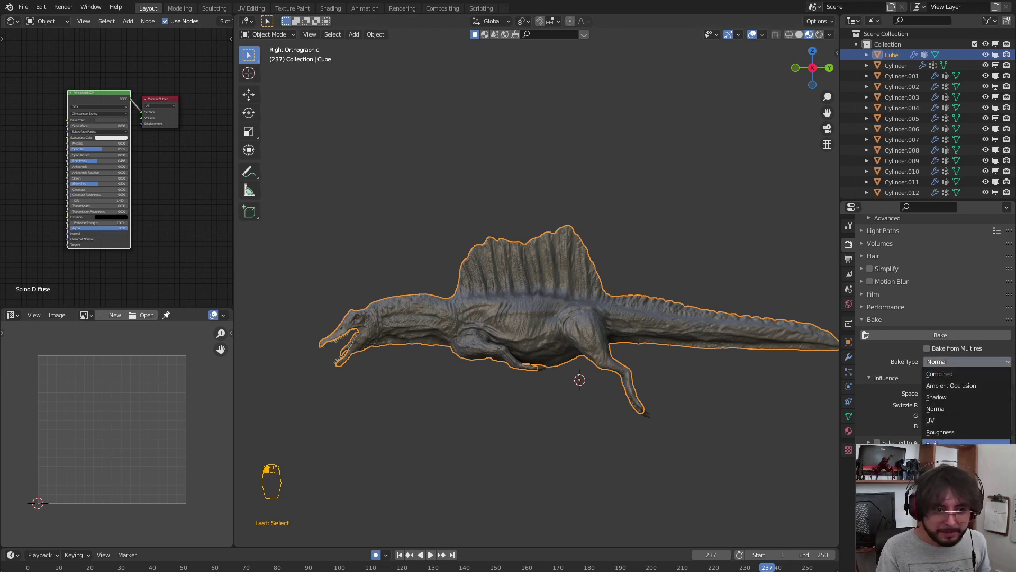
pyautogui.click(936, 409)
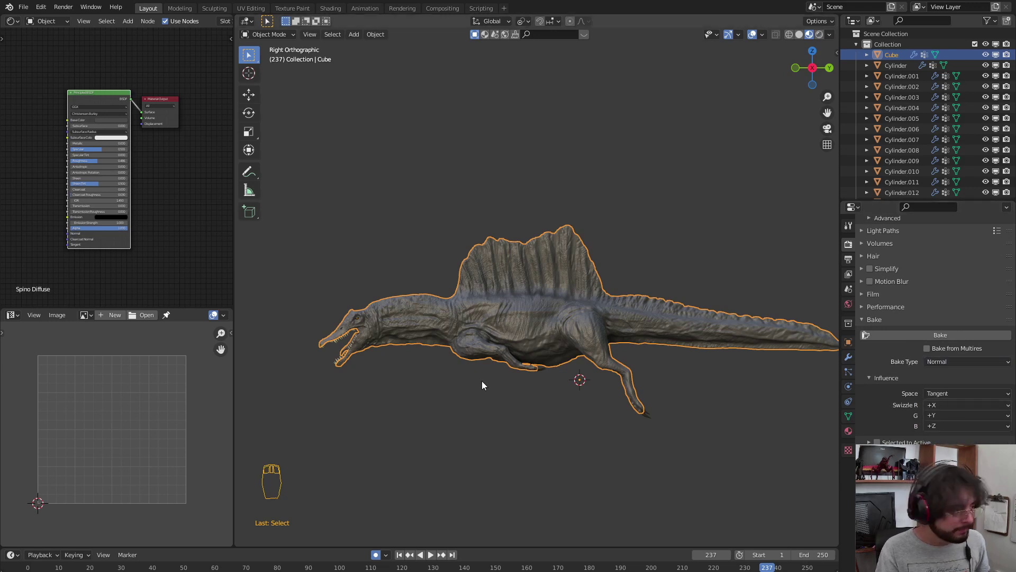
# Step: Add an Image Texture node to the Spino Diffuse material, placed apart from the Principled BSDF node
pyautogui.moveTo(18, 193); pyautogui.dragTo(54, 186, button='middle')
pyautogui.click(54, 187)
pyautogui.moveTo(61, 227); pyautogui.dragTo(80, 237, button='middle')
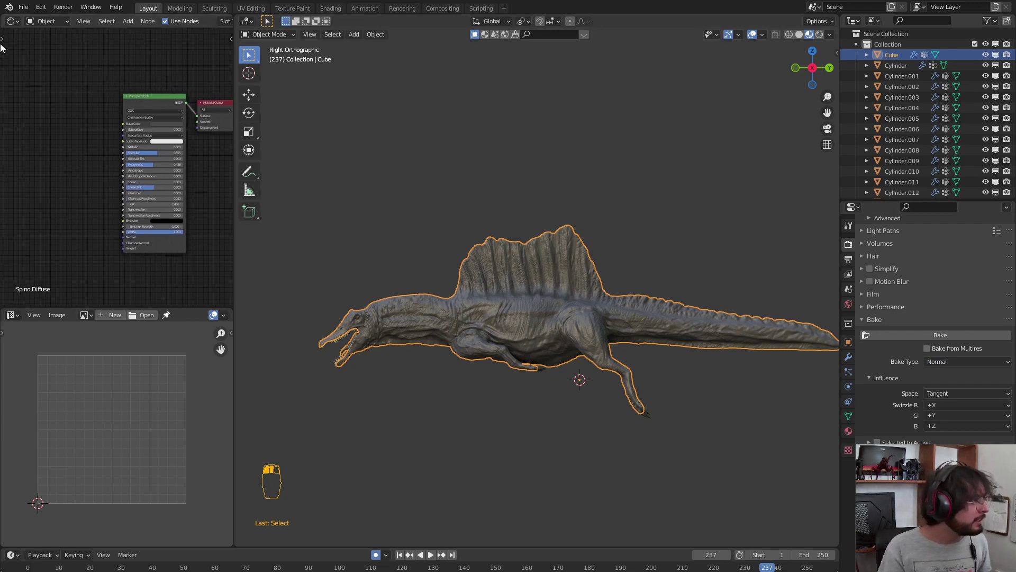
pyautogui.hotkey('shift', 'a')
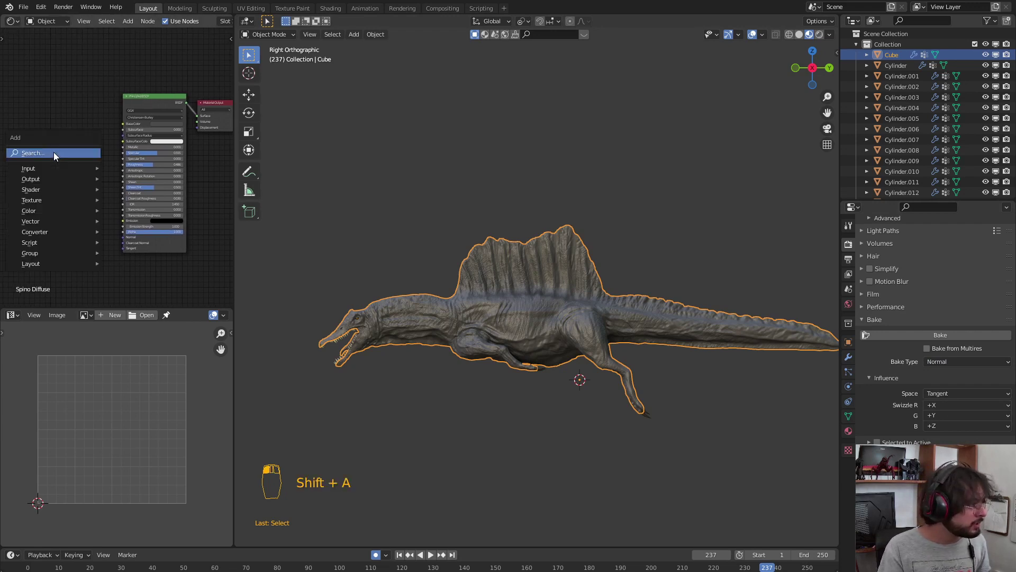
pyautogui.moveTo(81, 200)
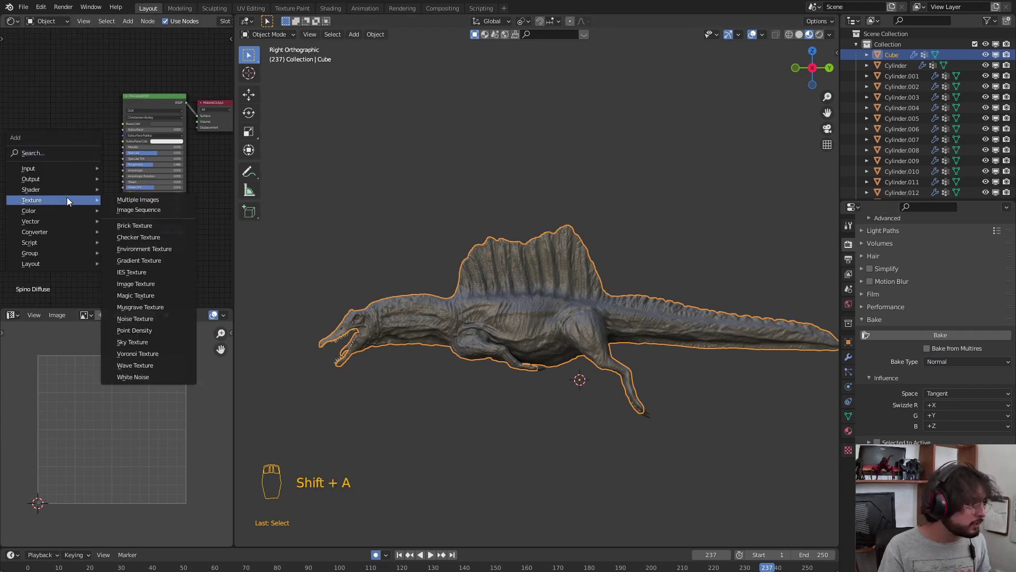
pyautogui.click(160, 282)
pyautogui.click(22, 118)
pyautogui.moveTo(53, 170); pyautogui.dragTo(126, 191, button='middle')
pyautogui.scroll(1, 126, 190)
pyautogui.scroll(2, 126, 191)
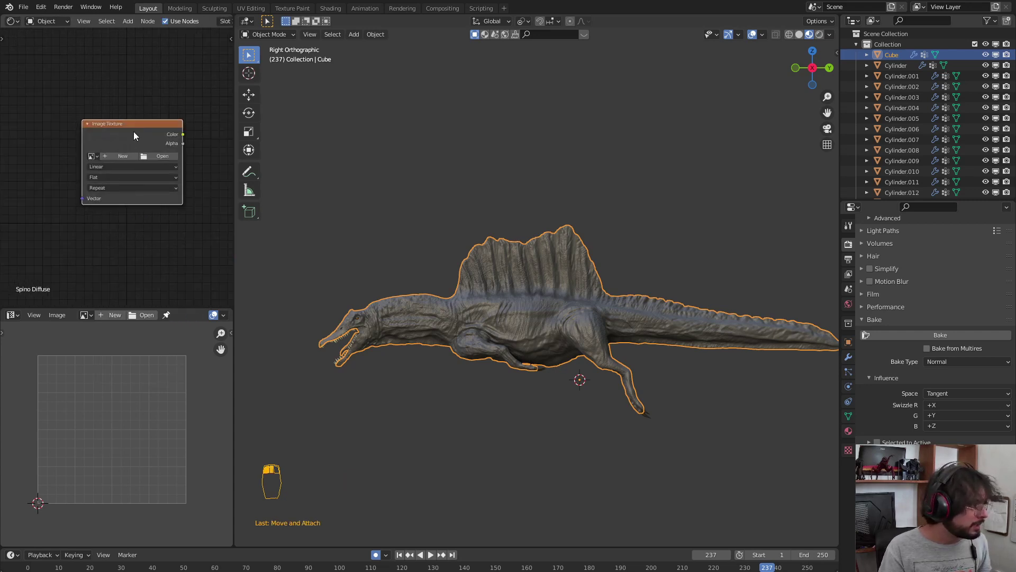
# Step: Create a new image named NORMALMAP in the Image Texture node, 4096 px wide and 4096 px high
pyautogui.click(131, 158)
pyautogui.click(131, 173)
pyautogui.write('NORMALMAP')
pyautogui.press('Tab')
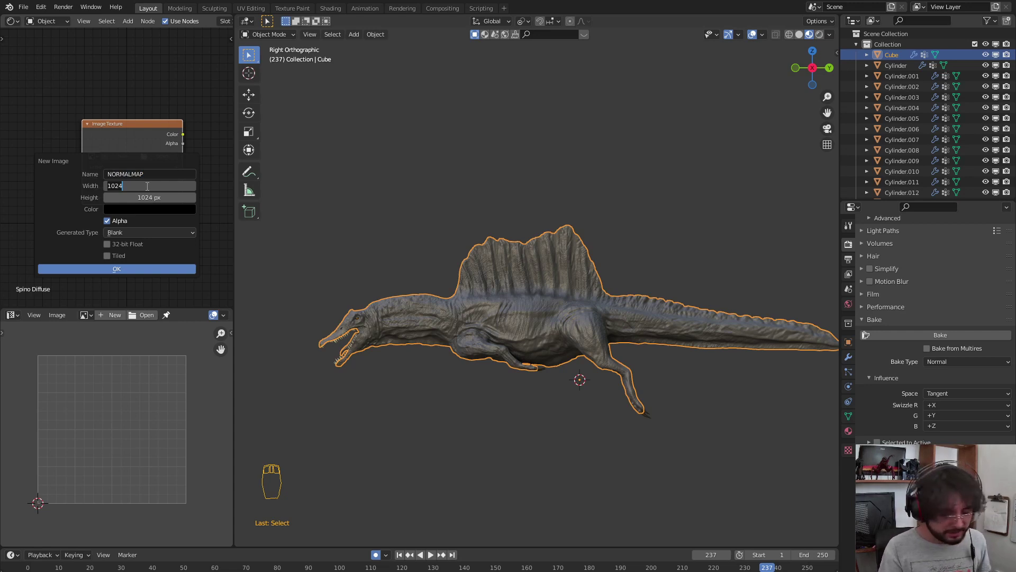
pyautogui.write('*4')
pyautogui.press('Tab')
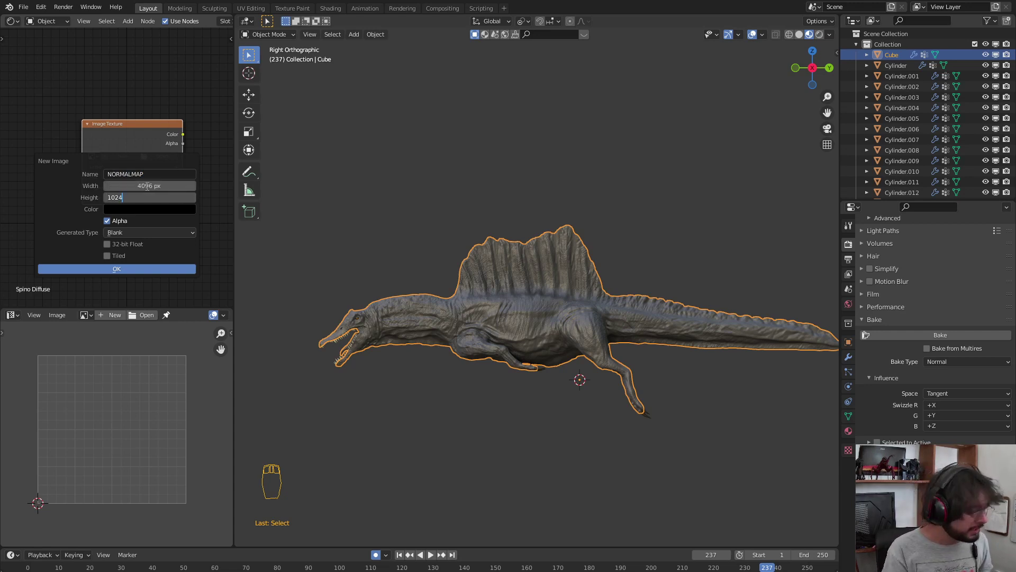
pyautogui.write('*4')
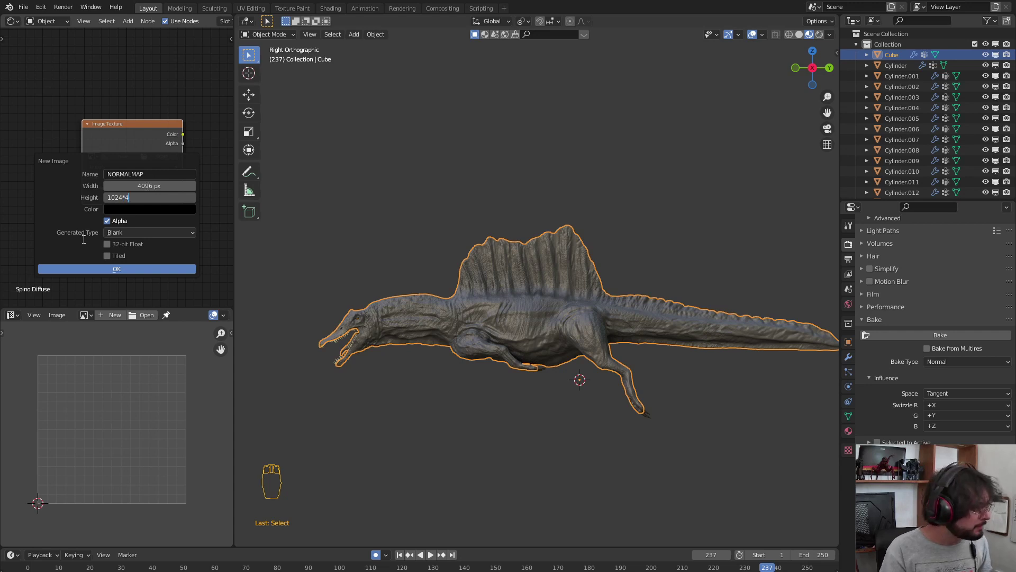
pyautogui.click(103, 270)
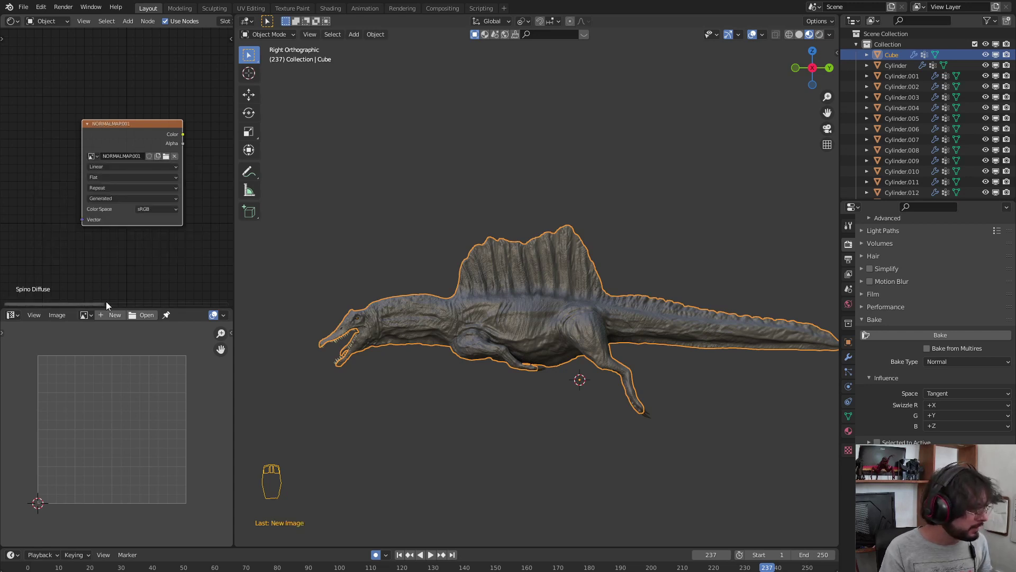
# Step: Show the newly created NORMALMAP.001 image in the image editor
pyautogui.click(86, 315)
pyautogui.click(99, 333)
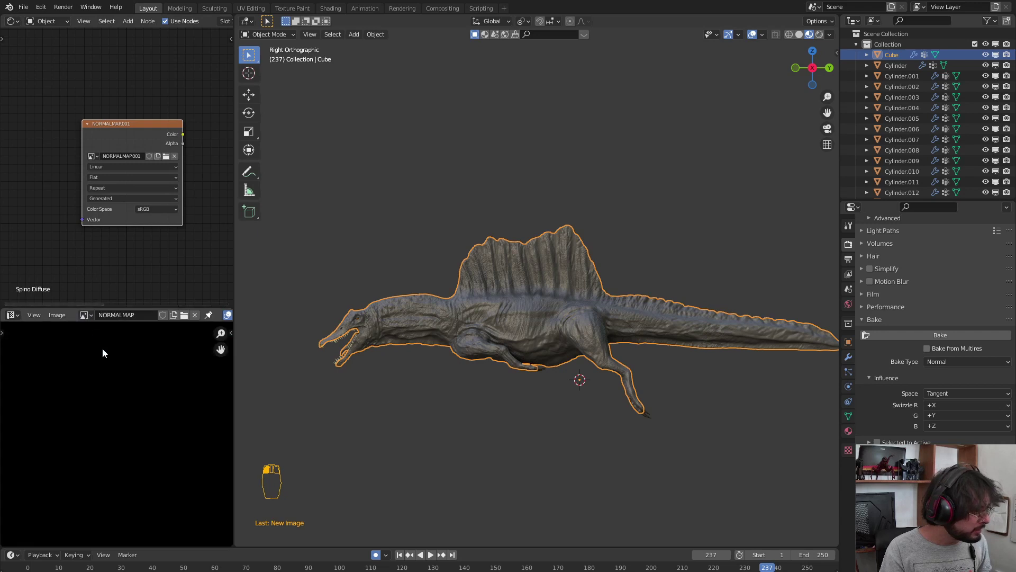
pyautogui.click(86, 315)
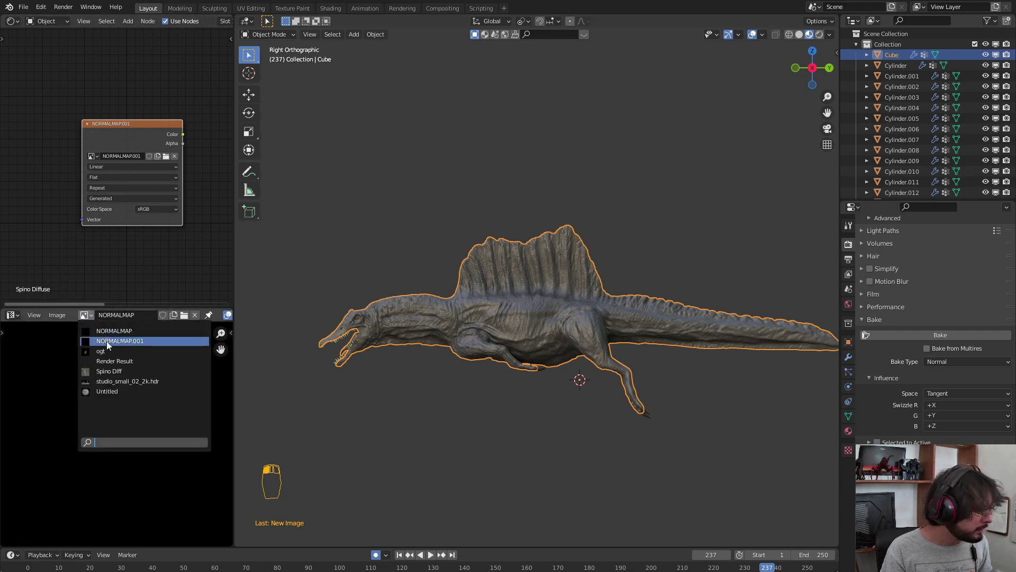
pyautogui.click(106, 341)
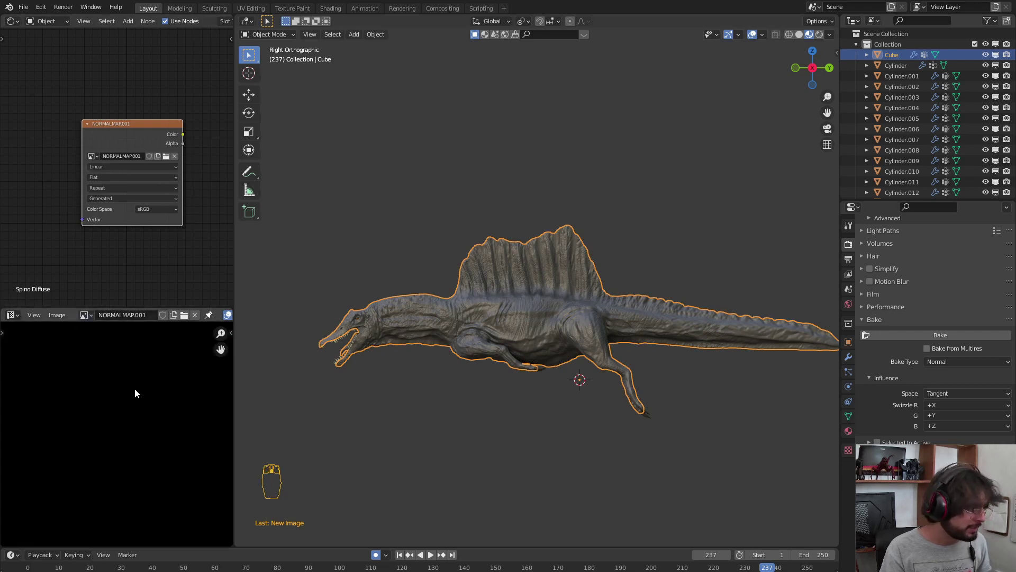
pyautogui.scroll(-10, 141, 404)
pyautogui.scroll(5, 142, 424)
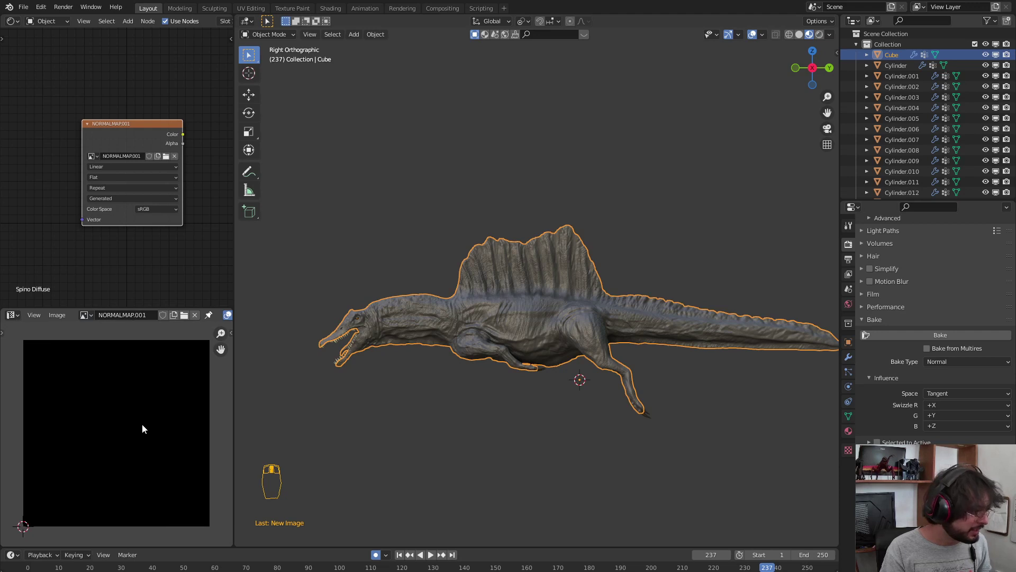
# Step: Bake the body's normals into the NORMALMAP.001 image texture node and save the baked image
pyautogui.click(126, 130)
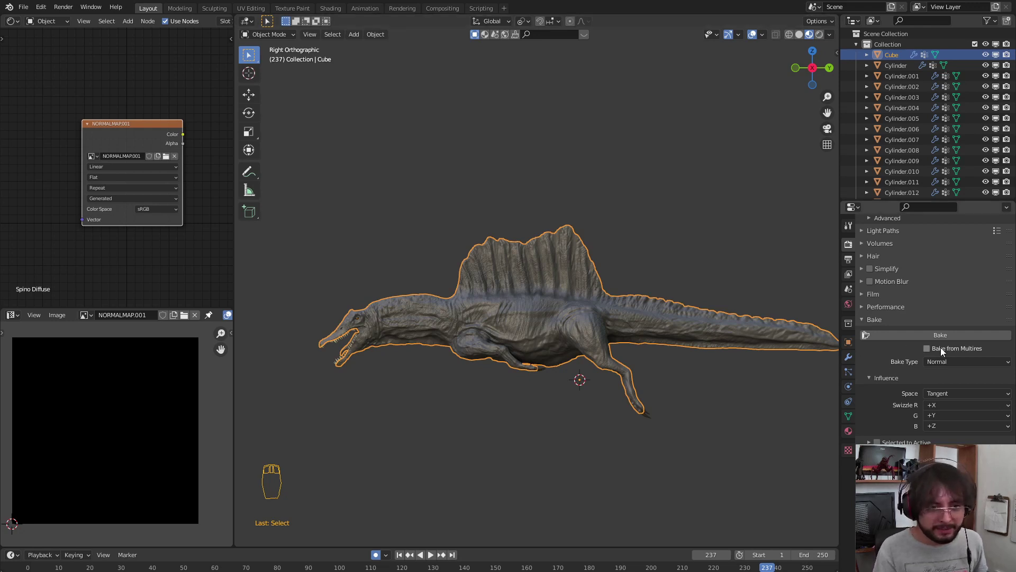
pyautogui.click(900, 338)
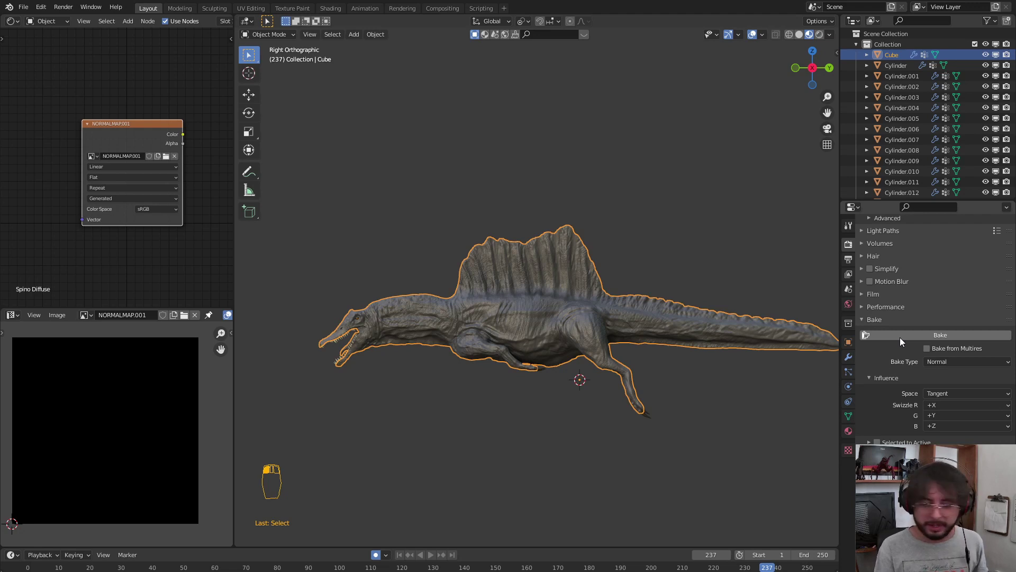
pyautogui.click(900, 338)
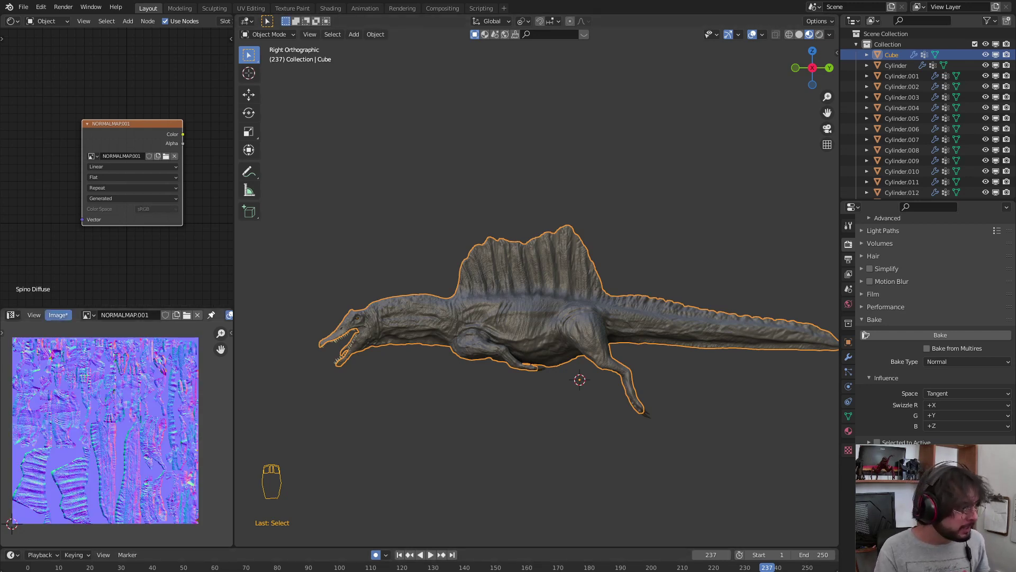
pyautogui.click(58, 315)
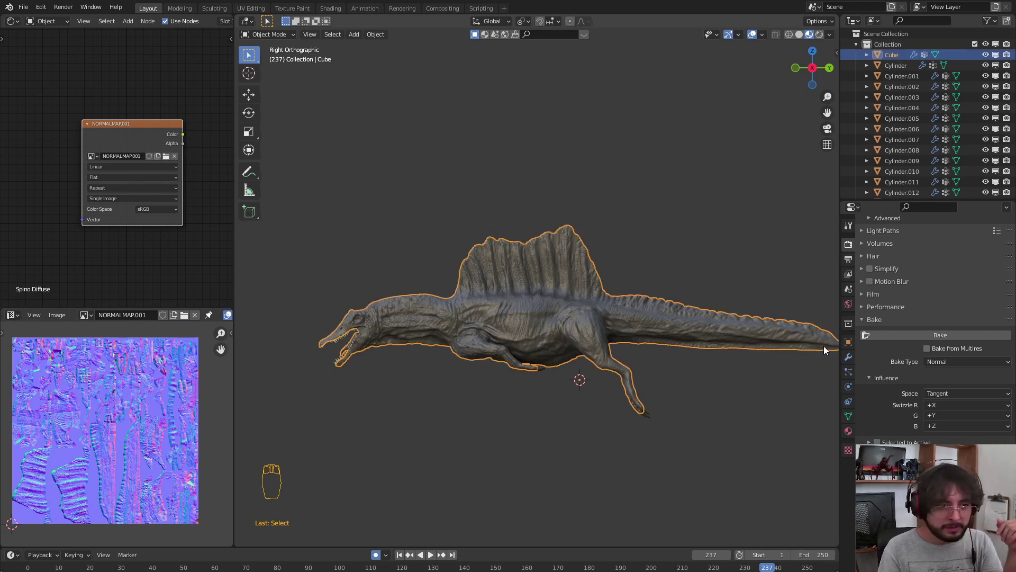
# Step: Set the viewport level of the body's Multires modifier to 2
pyautogui.click(848, 357)
pyautogui.click(881, 294)
pyautogui.click(962, 300)
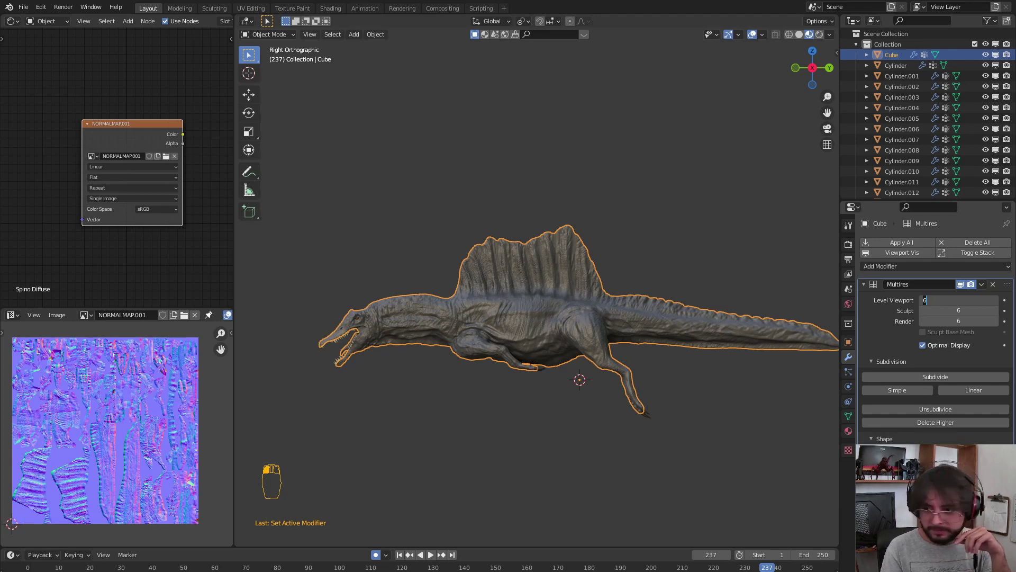
pyautogui.click(958, 299)
pyautogui.write('2')
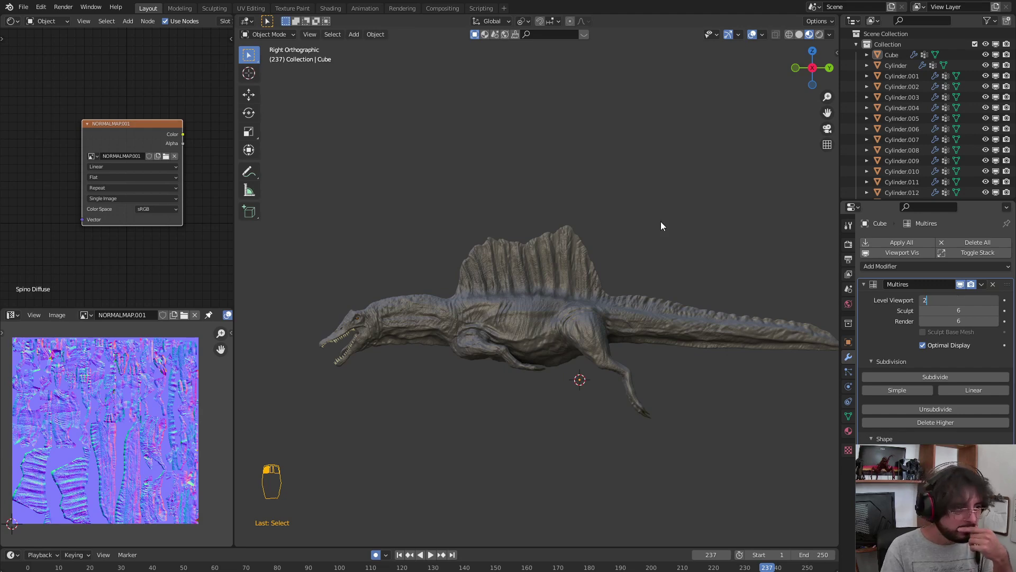
# Step: Reselect the dinosaur body and apply its Multires modifier
pyautogui.click(535, 319)
pyautogui.scroll(4, 535, 320)
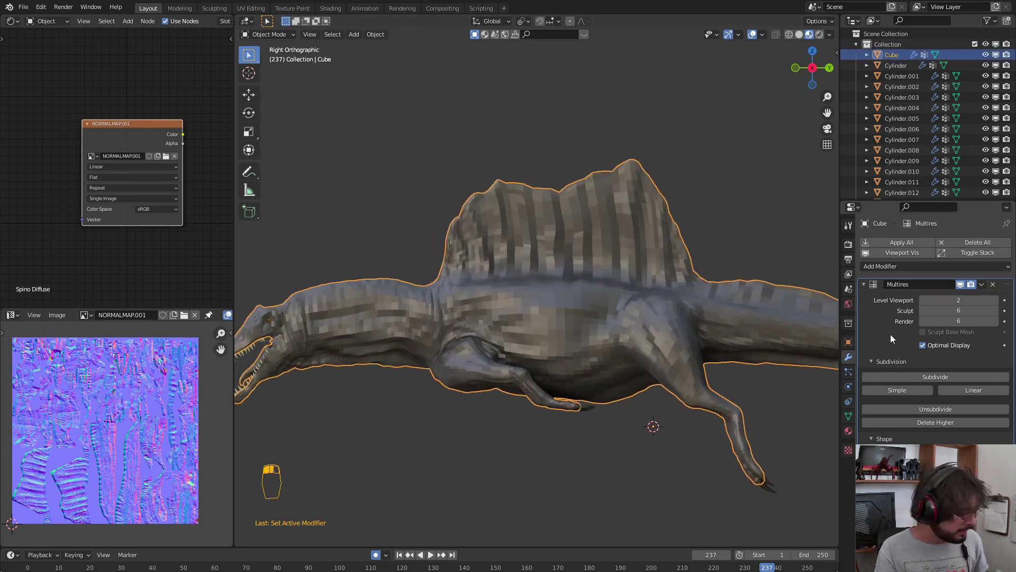
pyautogui.hotkey('ctrl', 'a')
# Step: Shade the dinosaur body smooth and keep it selected
pyautogui.keyDown('shift'); pyautogui.moveTo(375, 36); pyautogui.dragTo(414, 49, button='middle'); pyautogui.keyUp('shift')
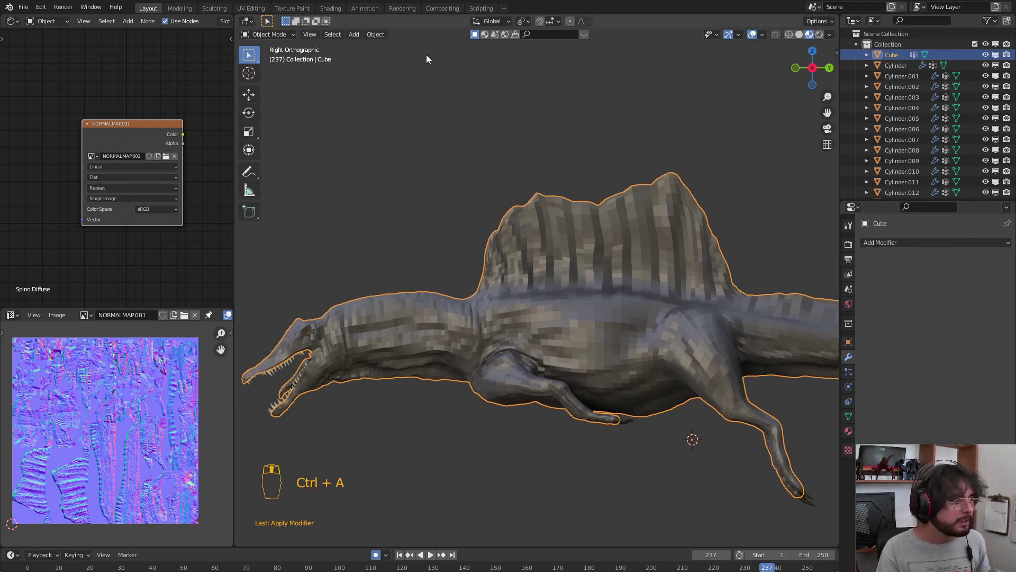
pyautogui.click(376, 35)
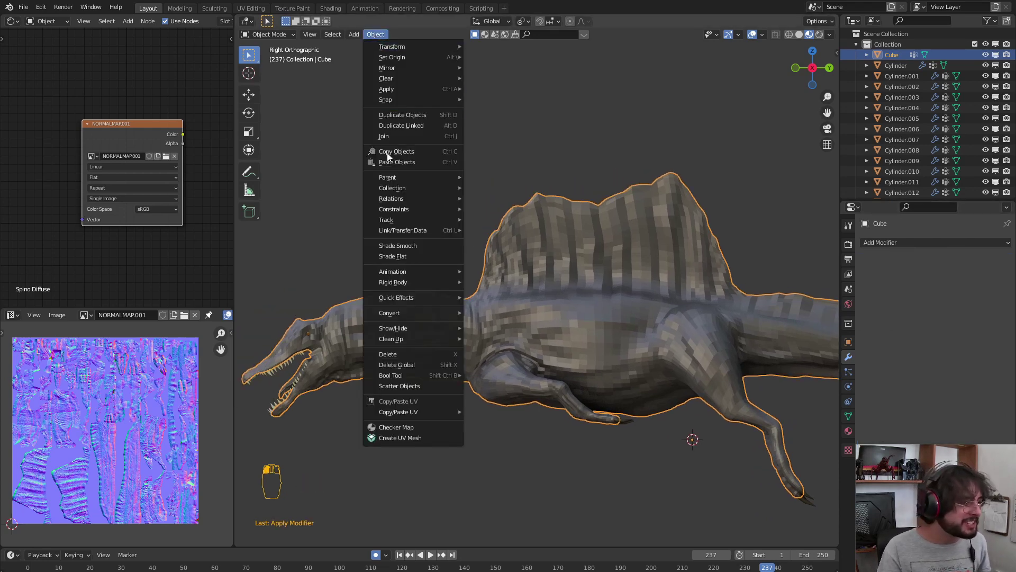
pyautogui.click(418, 247)
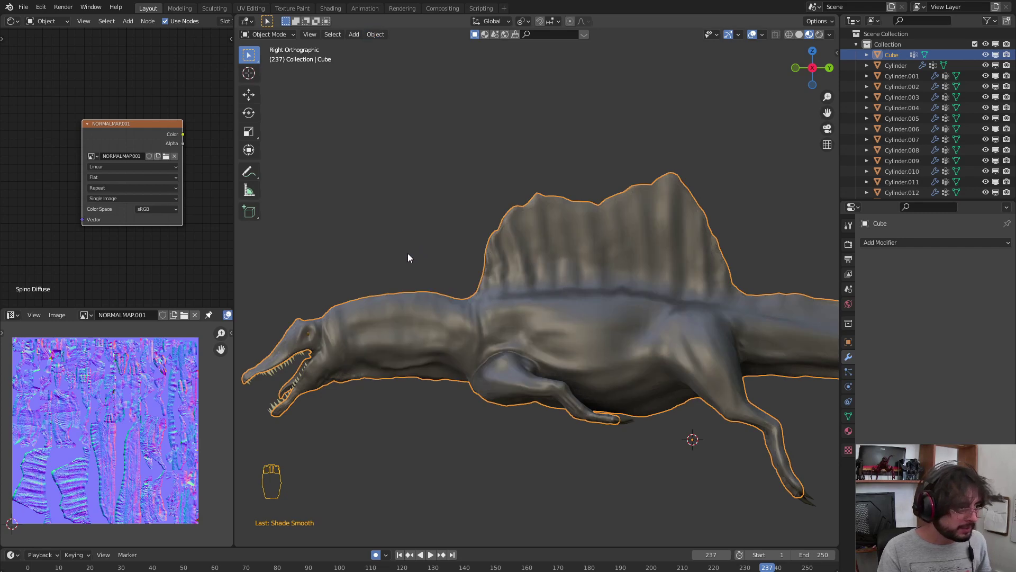
pyautogui.click(407, 253)
pyautogui.click(390, 325)
# Step: Move the baked image texture node to free space below the link leading to the Material Output node
pyautogui.scroll(-1, 165, 247)
pyautogui.scroll(-3, 300, 349)
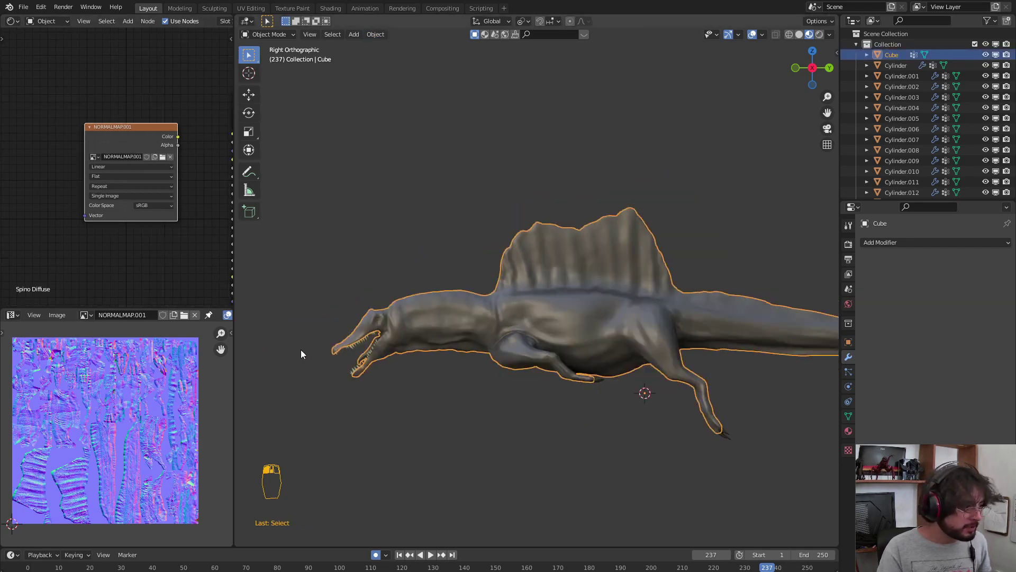
pyautogui.scroll(1, 418, 296)
pyautogui.moveTo(190, 241); pyautogui.dragTo(191, 241, button='middle')
pyautogui.hotkey('shift', 'a')
pyautogui.click(186, 112)
pyautogui.click(11, 74)
pyautogui.moveTo(132, 178); pyautogui.dragTo(101, 189, button='middle')
pyautogui.moveTo(64, 148); pyautogui.dragTo(130, 182)
pyautogui.scroll(2, 129, 185)
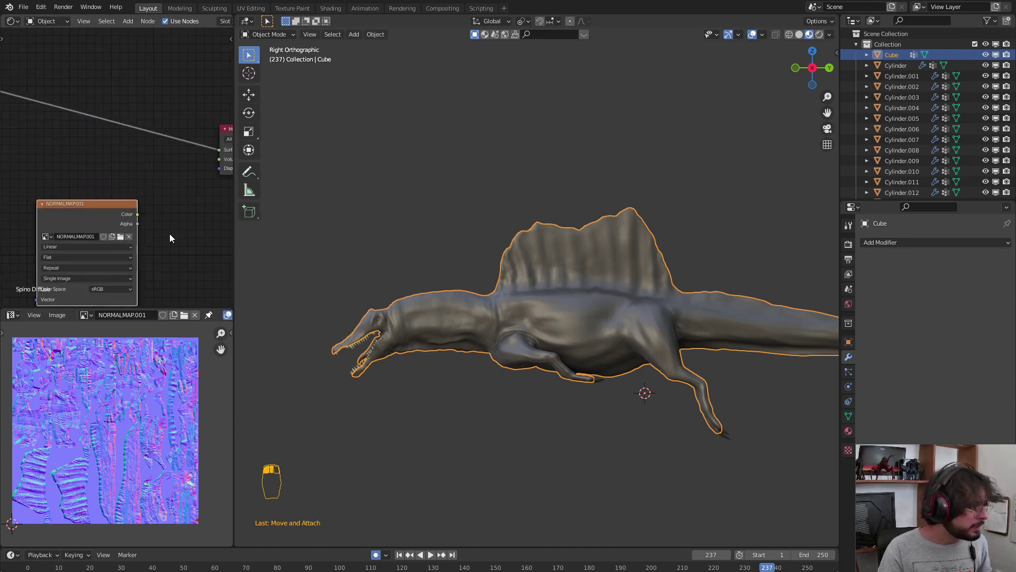
# Step: Add a Normal Map node next to the baked image texture node
pyautogui.hotkey('shift', 'a')
pyautogui.moveTo(139, 218)
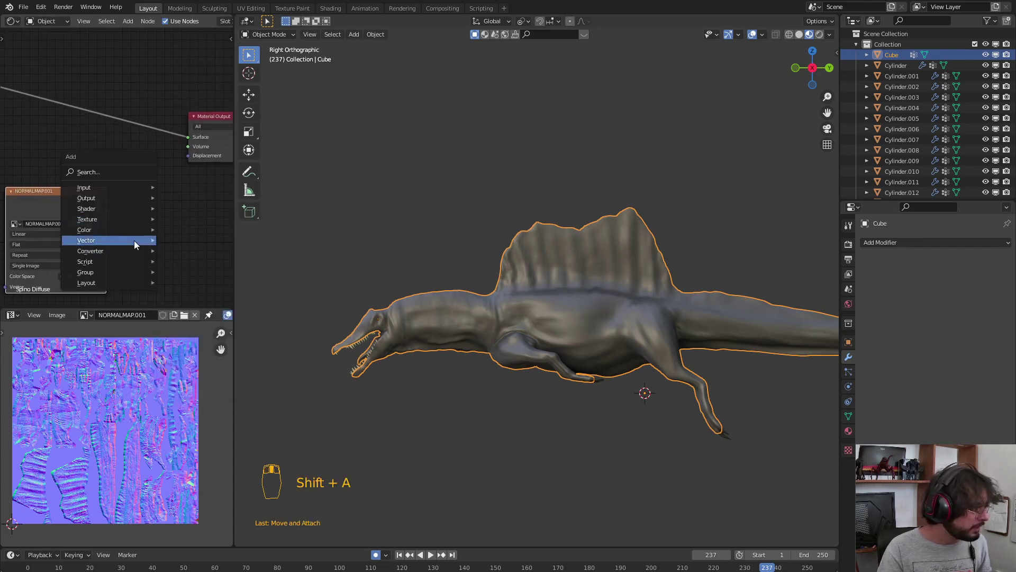
pyautogui.moveTo(134, 240)
pyautogui.click(193, 286)
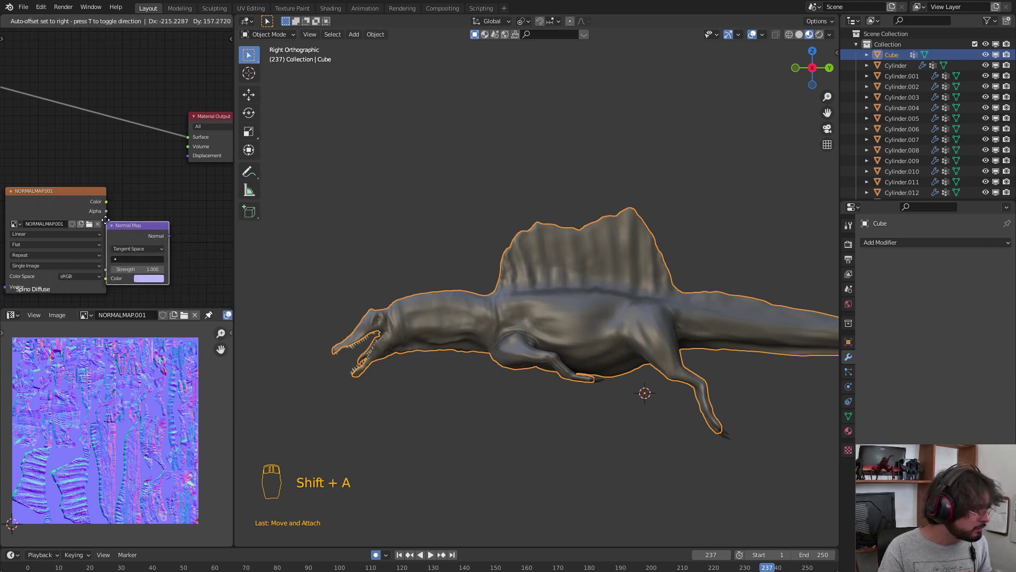
pyautogui.click(118, 208)
pyautogui.moveTo(106, 203); pyautogui.dragTo(119, 264)
# Step: Add a Displacement node beside the Normal Map node and move the Material Output node farther away to make room
pyautogui.moveTo(171, 228); pyautogui.dragTo(91, 249, button='middle')
pyautogui.hotkey('shift', 'a')
pyautogui.moveTo(113, 248)
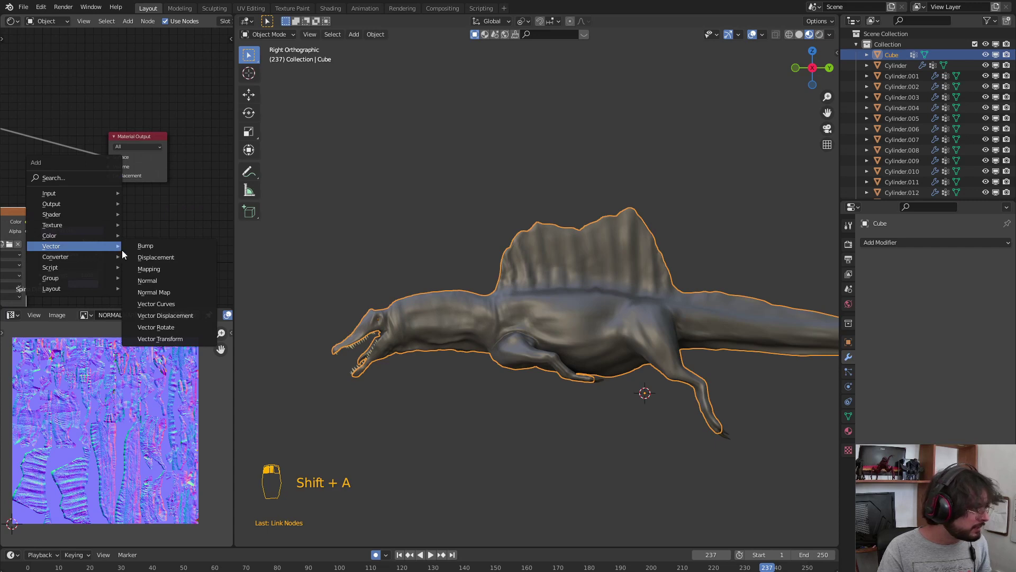
pyautogui.click(164, 257)
pyautogui.click(132, 220)
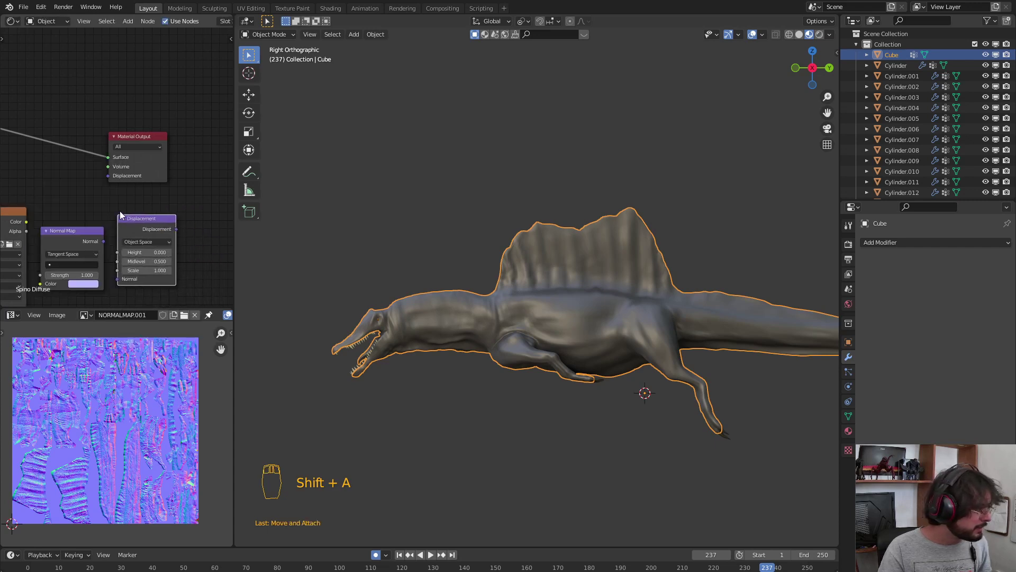
pyautogui.moveTo(149, 137); pyautogui.dragTo(210, 102)
pyautogui.moveTo(177, 182); pyautogui.dragTo(165, 182, button='middle')
# Step: Link the image's Color to the Normal Map, its Normal to the Displacement node, and that node to the Material Output's Displacement
pyautogui.moveTo(163, 228); pyautogui.dragTo(156, 142)
pyautogui.moveTo(123, 224)
pyautogui.mouseDown(button='middle')
pyautogui.moveTo(163, 198)
pyautogui.moveTo(148, 195)
pyautogui.mouseUp(button='middle')
pyautogui.scroll(1, 141, 218)
pyautogui.moveTo(118, 203)
pyautogui.mouseDown()
pyautogui.moveTo(128, 258)
pyautogui.moveTo(135, 243)
pyautogui.mouseUp()
pyautogui.moveTo(124, 230); pyautogui.dragTo(182, 214, button='middle')
pyautogui.moveTo(103, 168); pyautogui.dragTo(116, 235)
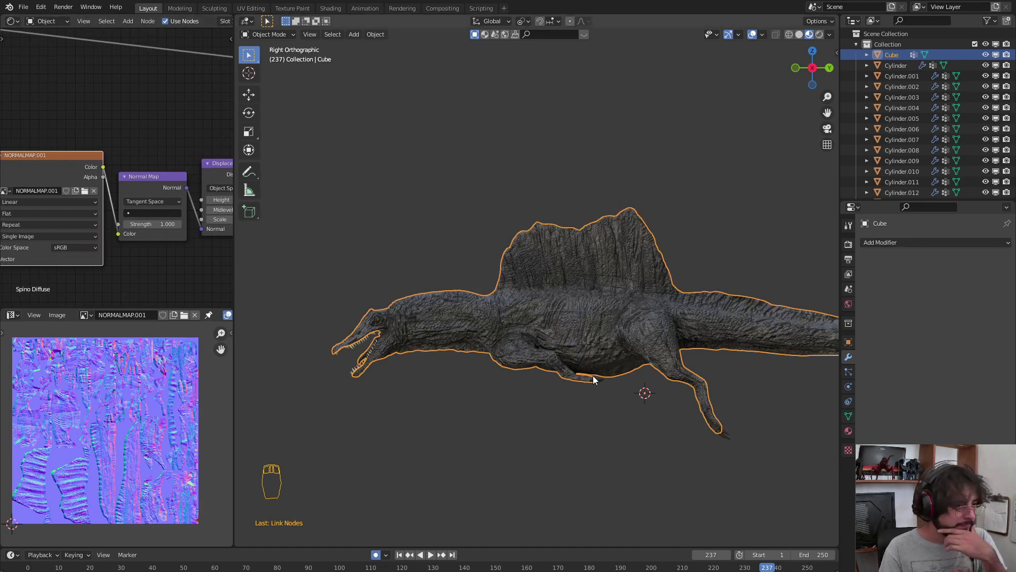
# Step: Lower the Normal Map node's strength to 0.400
pyautogui.scroll(2, 575, 381)
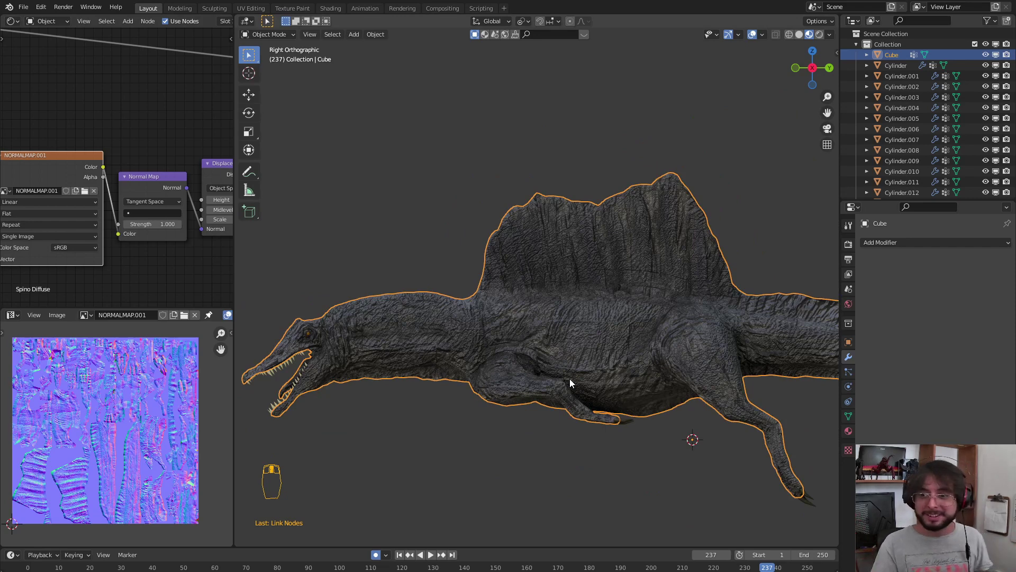
pyautogui.keyDown('shift'); pyautogui.moveTo(455, 389); pyautogui.dragTo(516, 360, button='middle'); pyautogui.keyUp('shift')
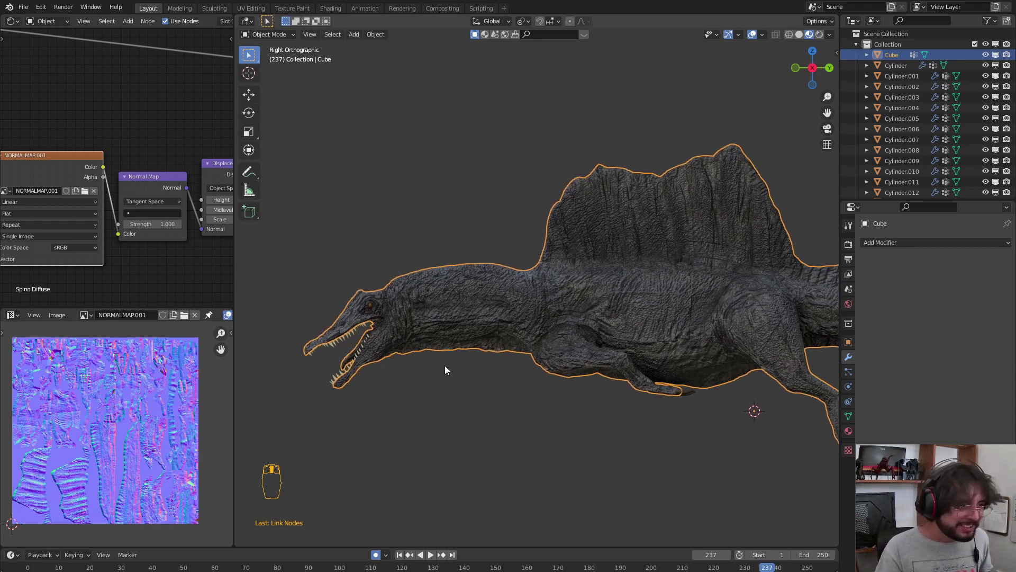
pyautogui.scroll(2, 119, 253)
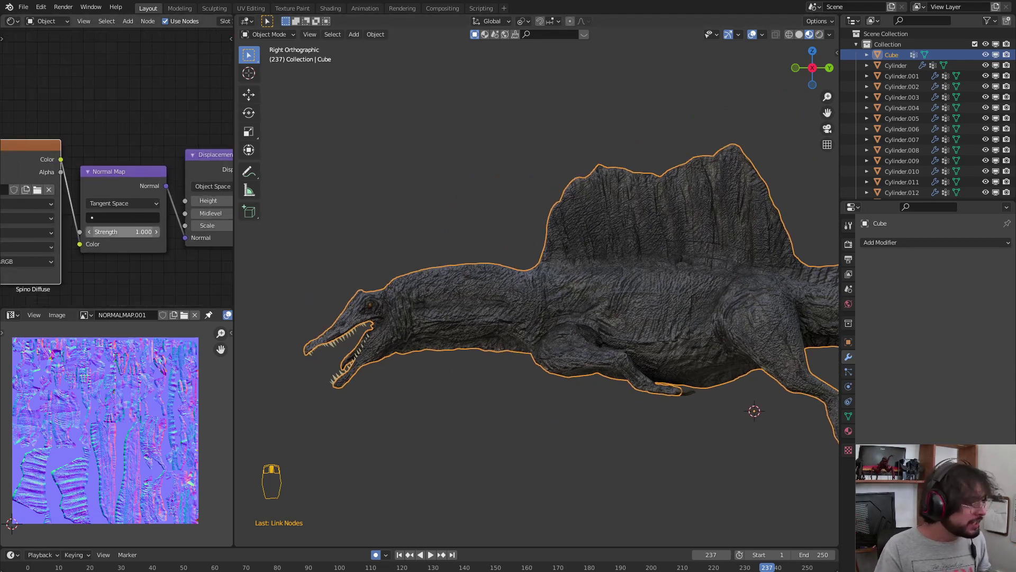
pyautogui.moveTo(123, 232); pyautogui.dragTo(101, 232)
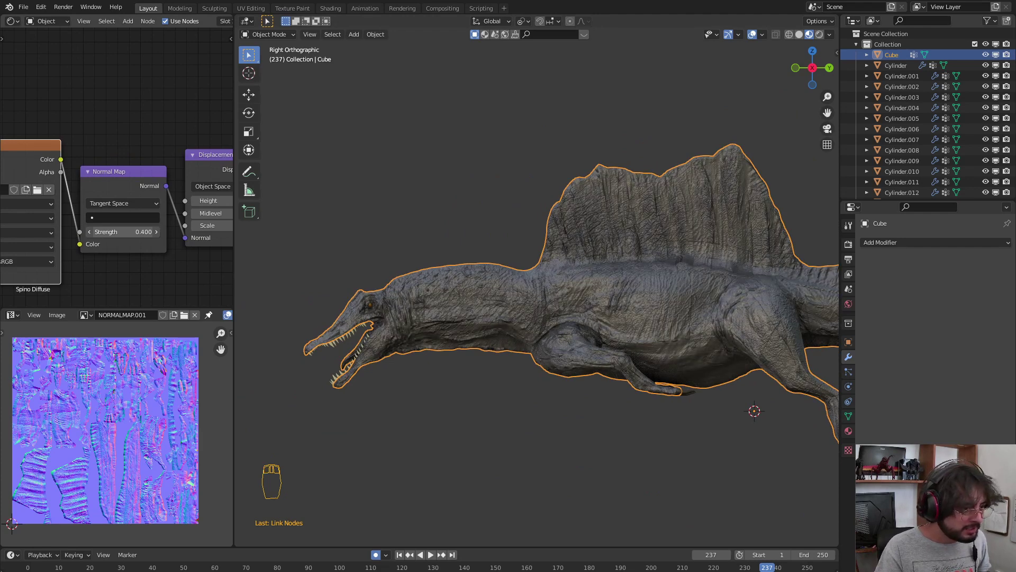
# Step: Set the Displacement node's height to 0.180
pyautogui.moveTo(534, 377); pyautogui.dragTo(588, 362, button='middle')
pyautogui.moveTo(196, 267); pyautogui.dragTo(118, 284, button='middle')
pyautogui.moveTo(151, 217); pyautogui.dragTo(152, 217)
# Step: Preview the dinosaur body with its baked normal map in rendered viewport shading
pyautogui.click(497, 436)
pyautogui.moveTo(497, 436); pyautogui.dragTo(550, 448, button='middle')
pyautogui.click(603, 361)
pyautogui.press('KP_Decimal')
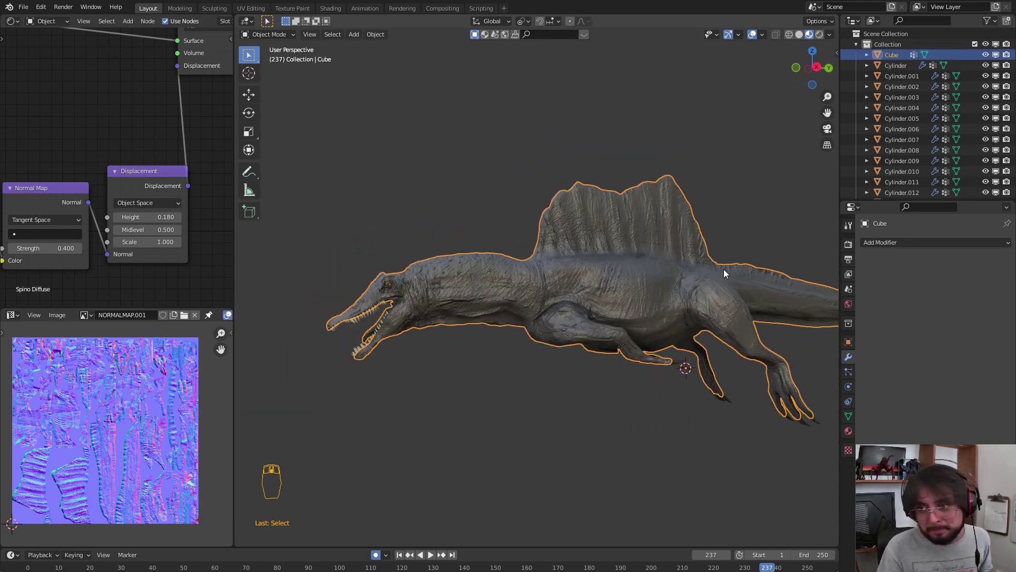
pyautogui.moveTo(723, 269); pyautogui.dragTo(767, 188, button='middle')
pyautogui.click(819, 35)
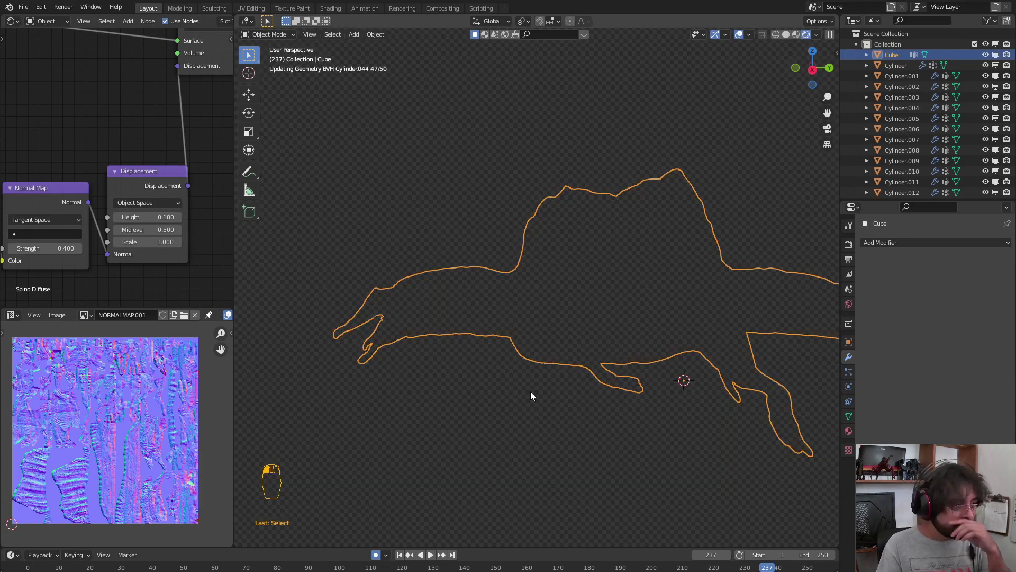
# Step: Switch the scene's render engine from Cycles to Eevee
pyautogui.click(849, 245)
pyautogui.click(930, 243)
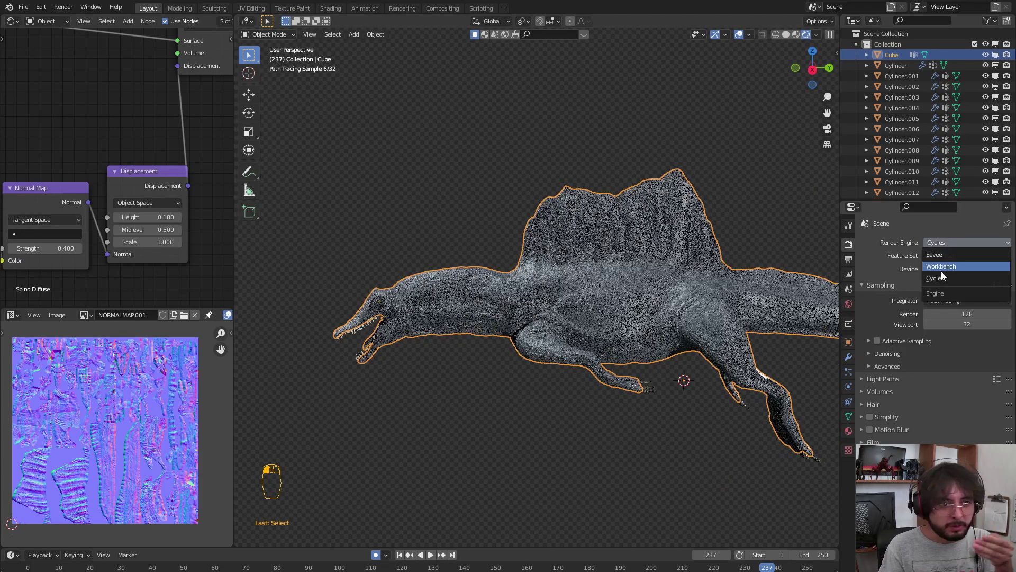
pyautogui.click(942, 256)
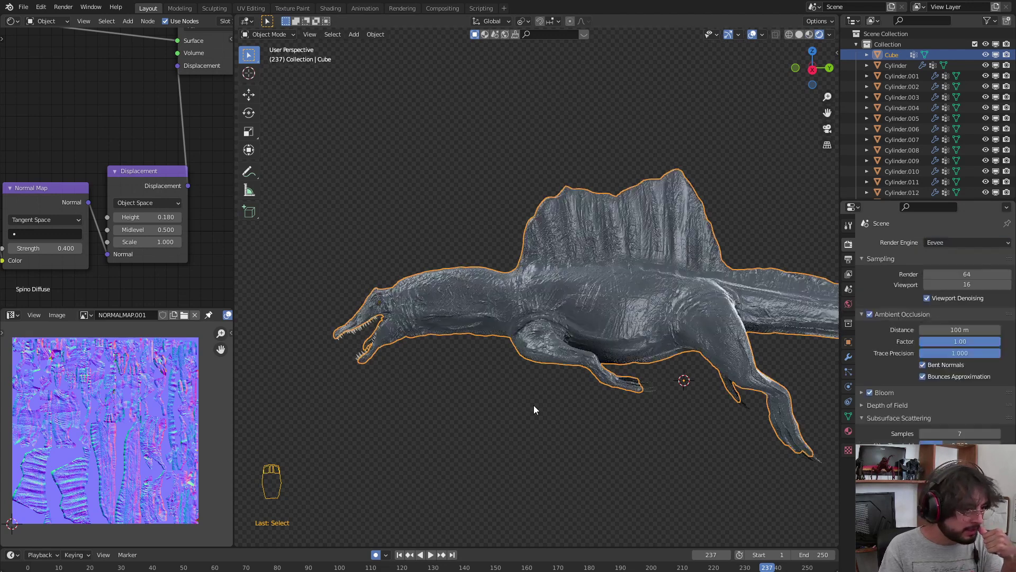
# Step: Examine the normal-mapped skin detail on the dinosaur's body from several angles, with the body deselected and in right orthographic view
pyautogui.moveTo(533, 405); pyautogui.dragTo(582, 392, button='middle')
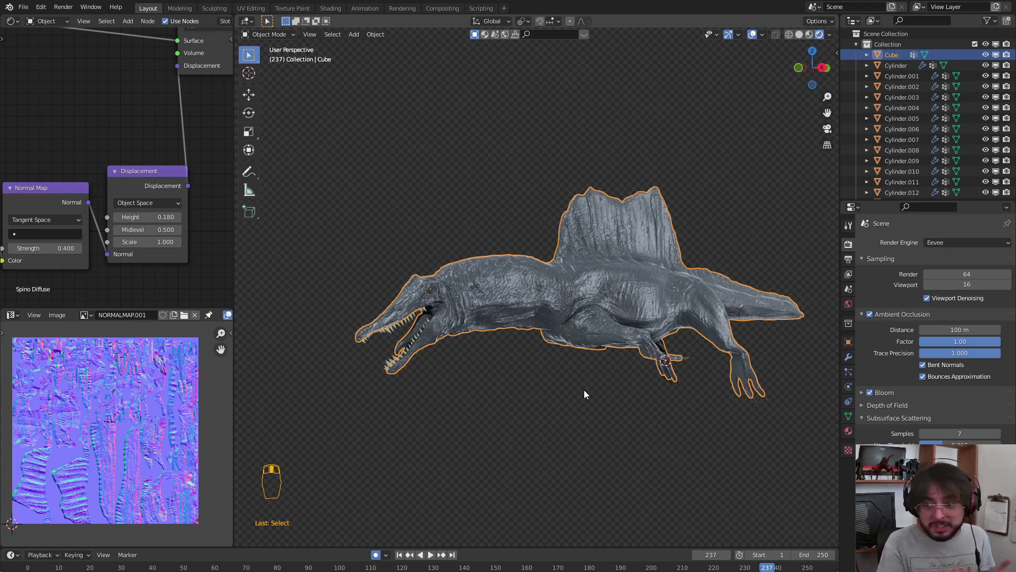
pyautogui.moveTo(577, 376); pyautogui.dragTo(539, 377, button='middle')
pyautogui.scroll(5, 450, 342)
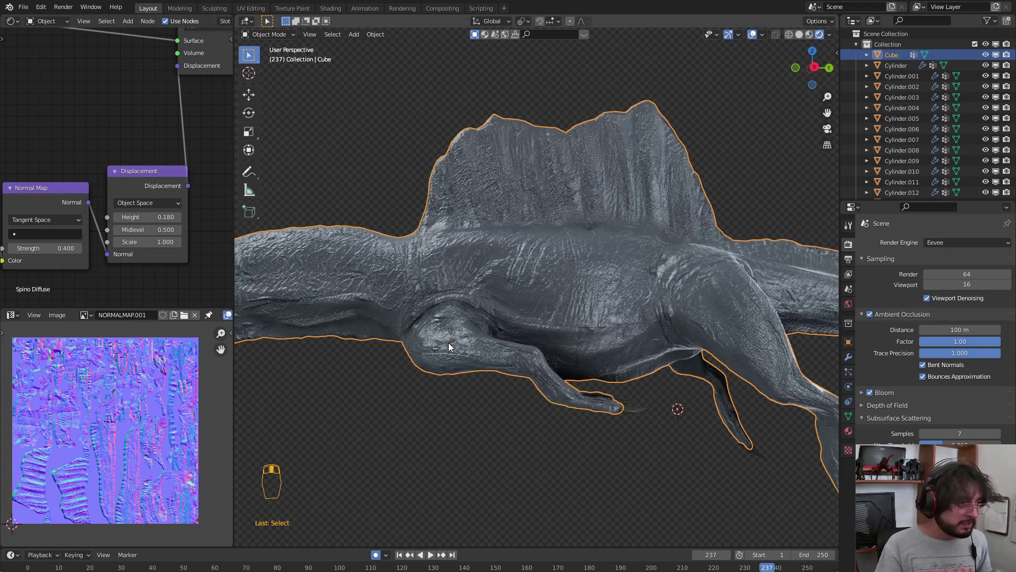
pyautogui.click(424, 464)
pyautogui.press('KP_3')
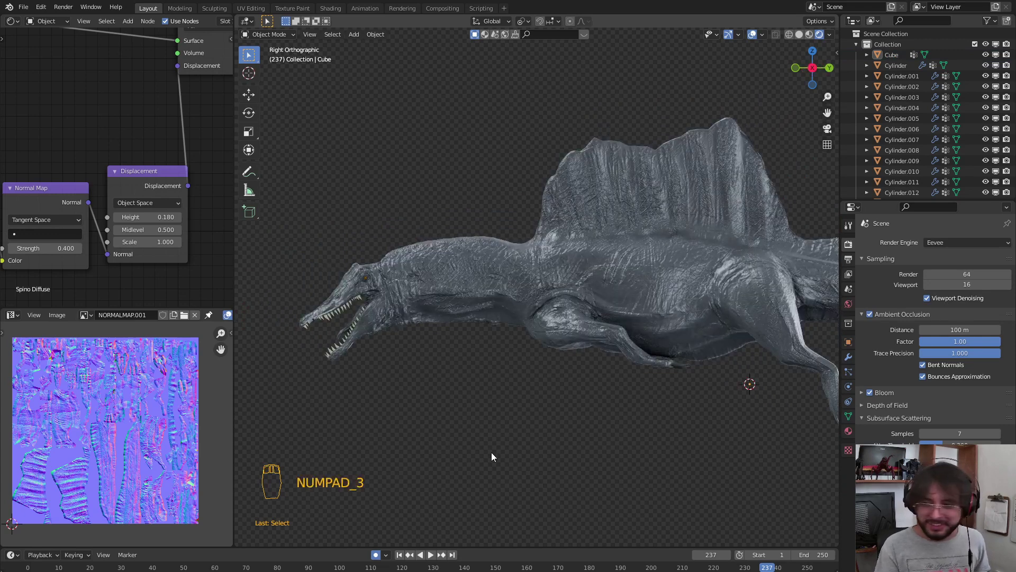
pyautogui.scroll(-2, 501, 450)
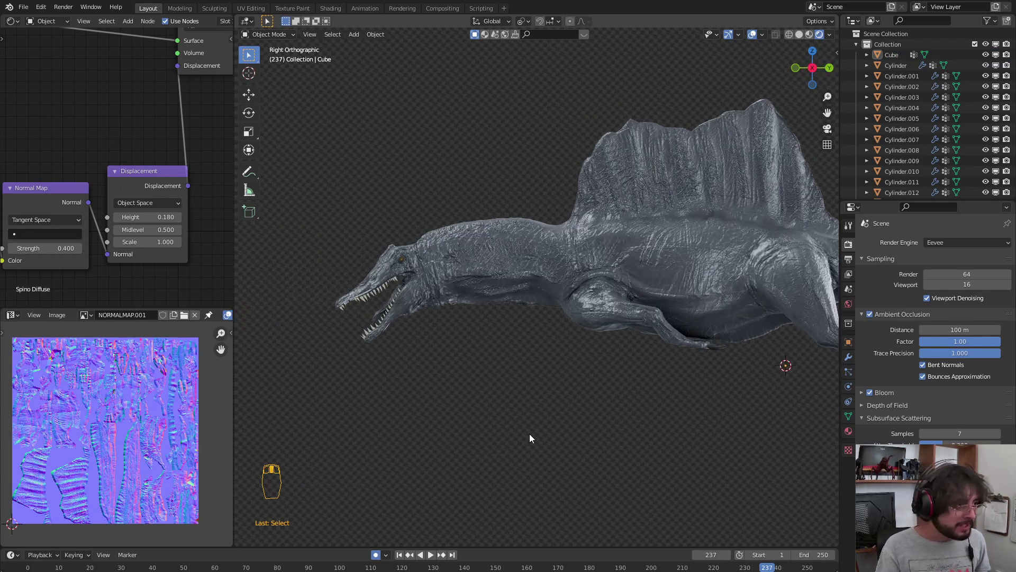
pyautogui.scroll(3, 484, 446)
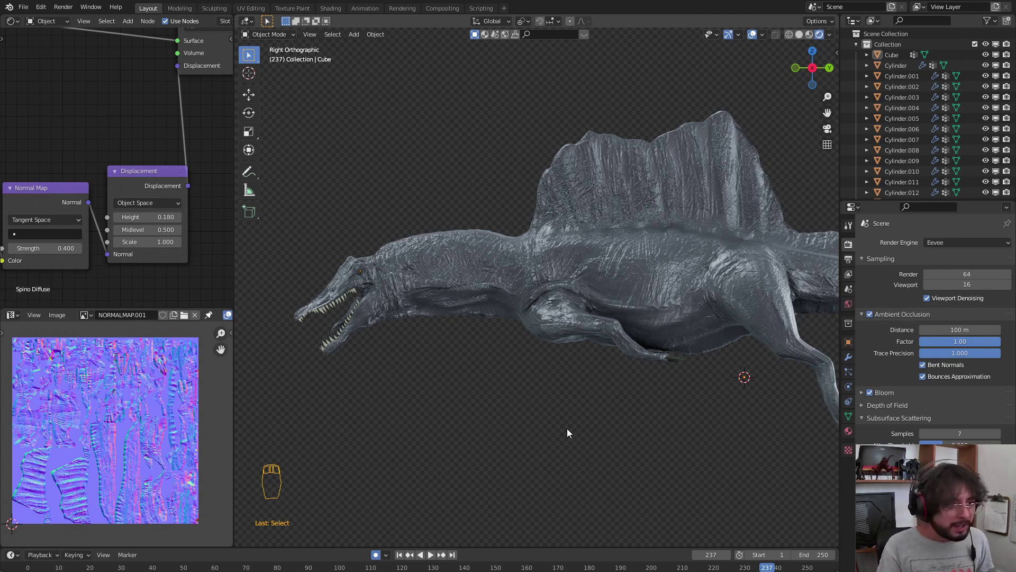
pyautogui.keyDown('shift'); pyautogui.moveTo(568, 428); pyautogui.dragTo(563, 456, button='middle'); pyautogui.keyUp('shift')
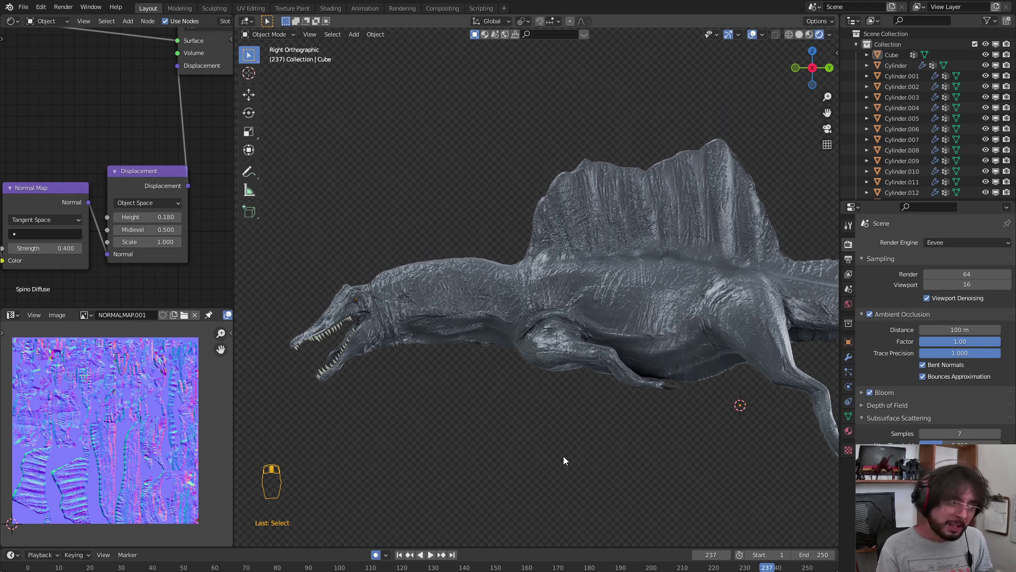